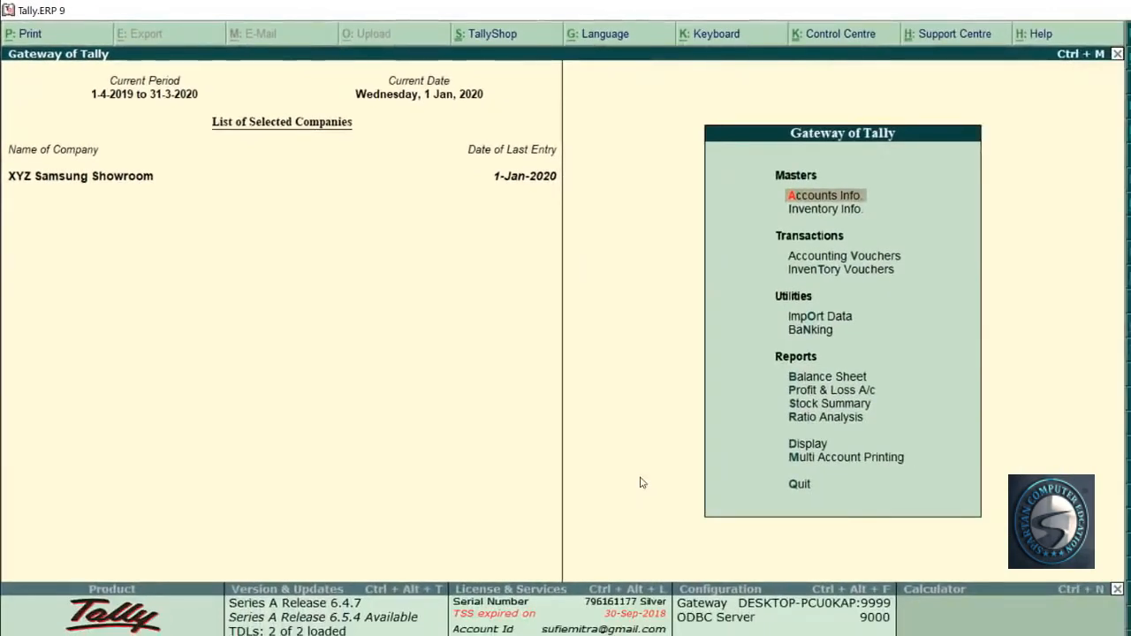
Step: Shut the open company and load XYZ Samsung Showroom from the list of companies in D:\Tally.ERP9\Data
key("alt+F1")
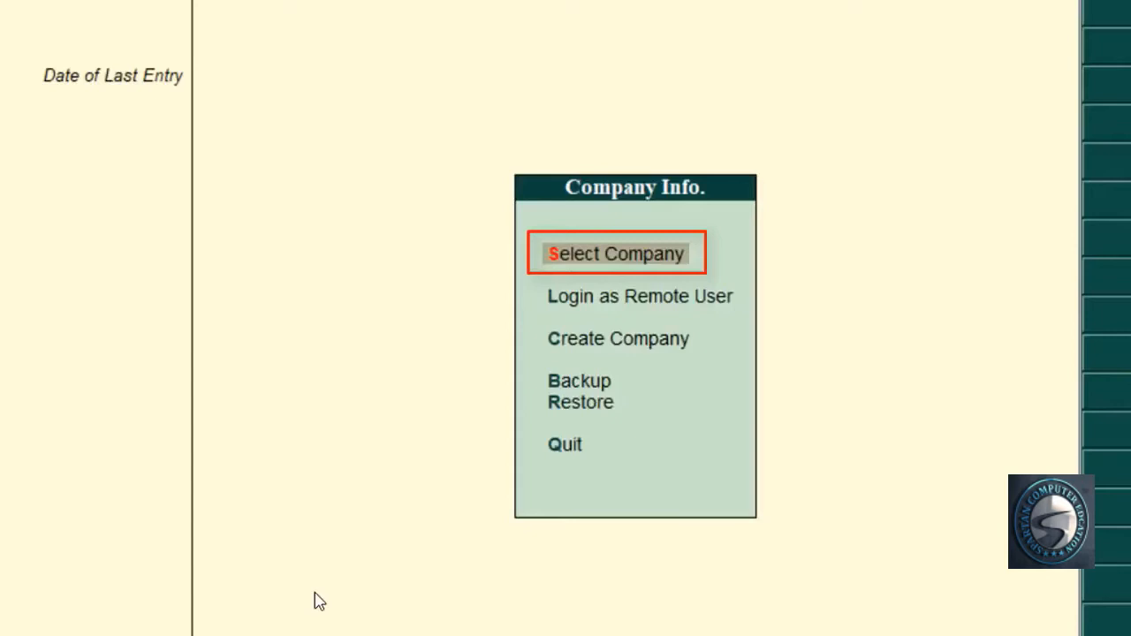
key("Down")
key("Down")
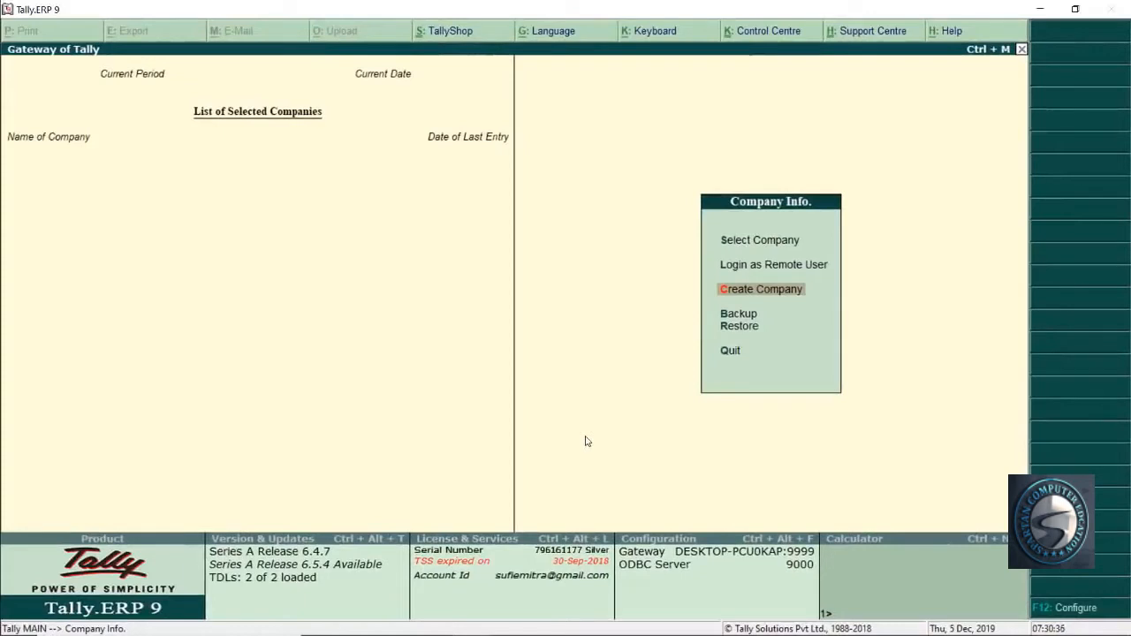
key("Up")
key("Up")
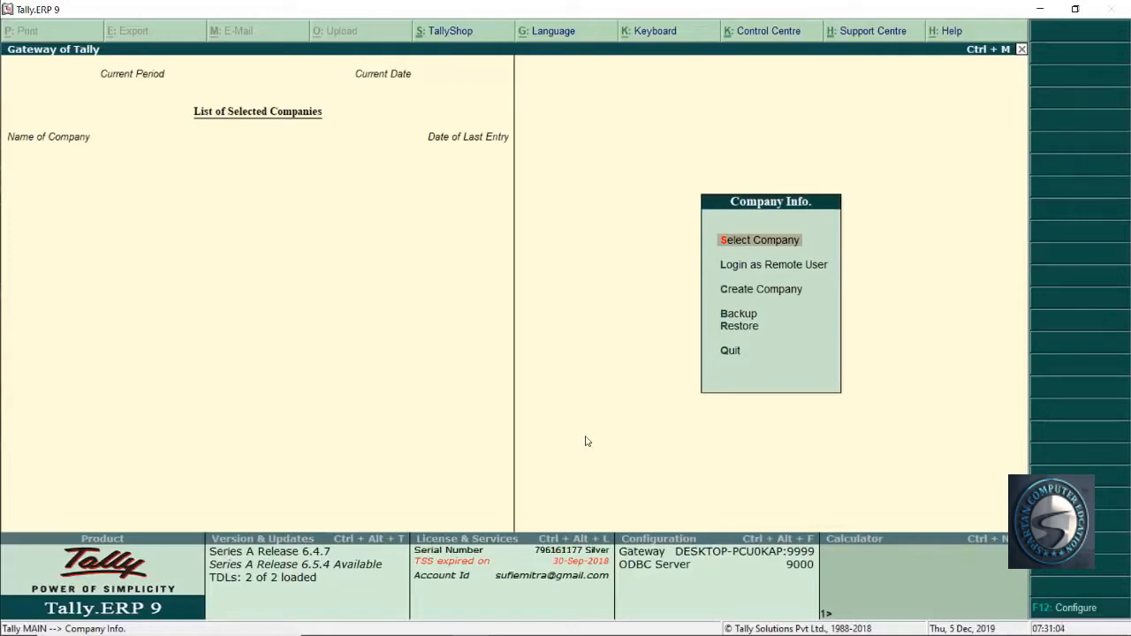
key("Return")
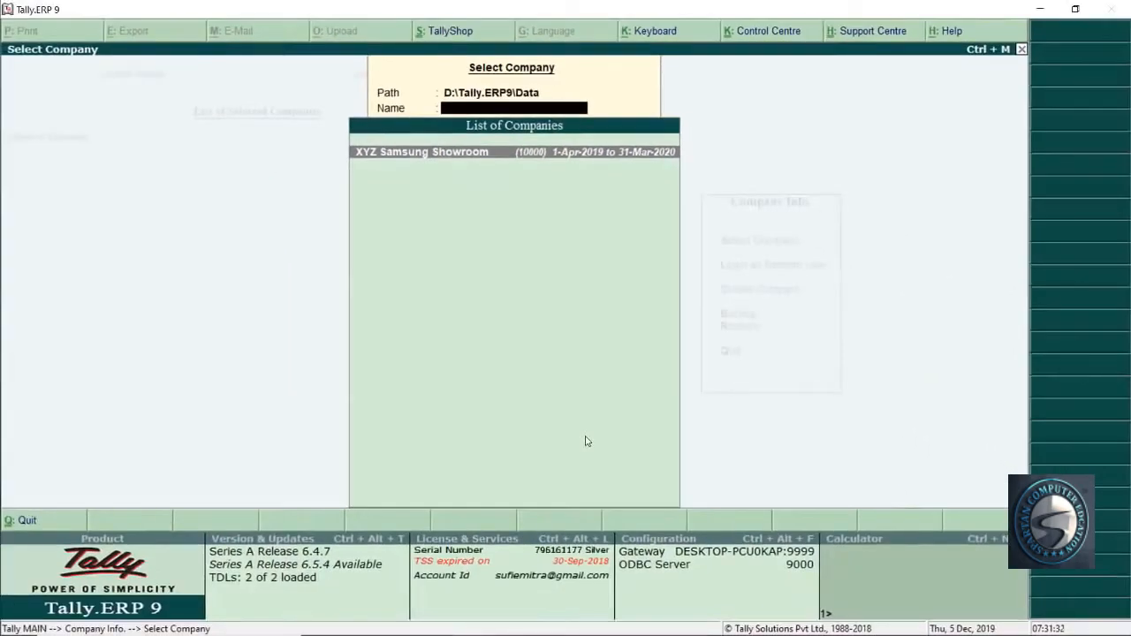
key("Return")
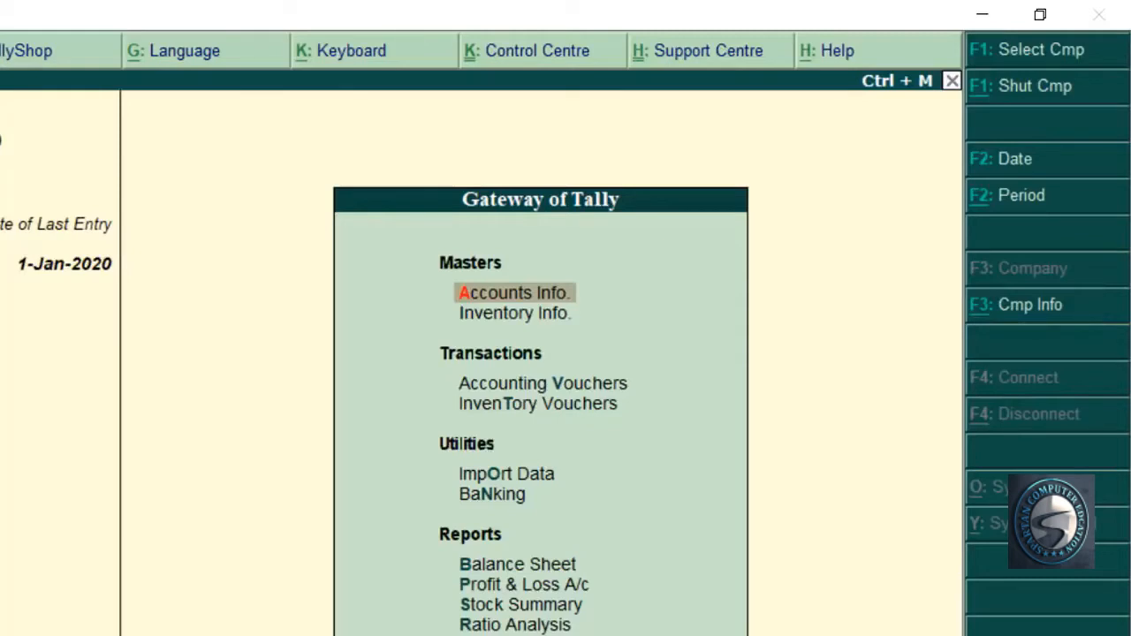
Step: Open the company XYZ Samsung Showroom for alteration
key("alt+F3")
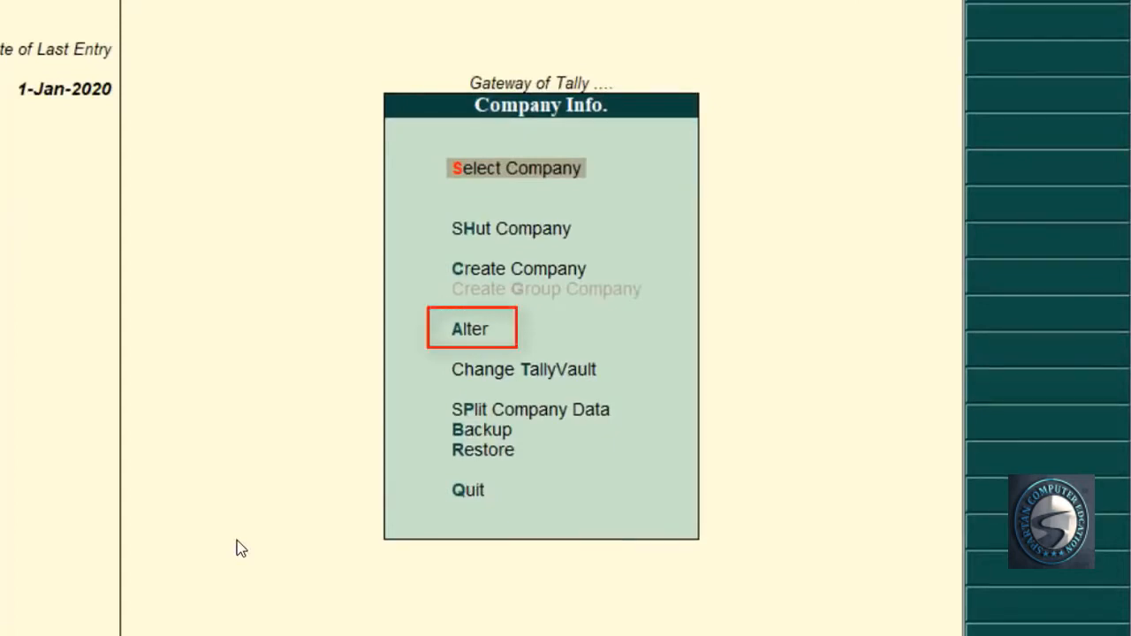
key("Down")
key("Down")
key("Down")
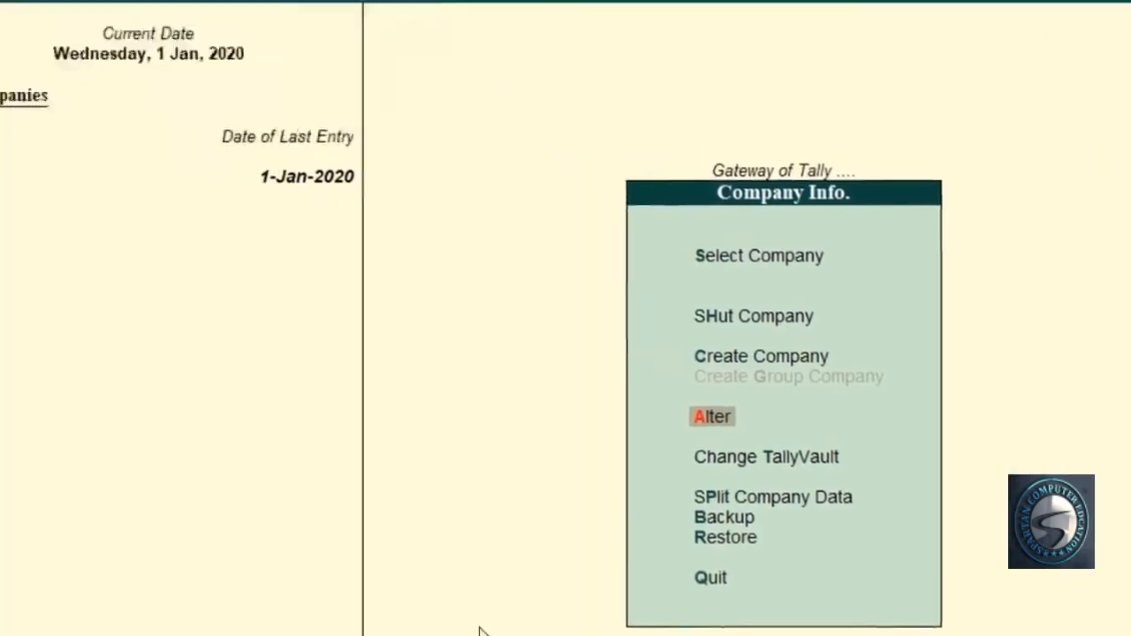
key("Return")
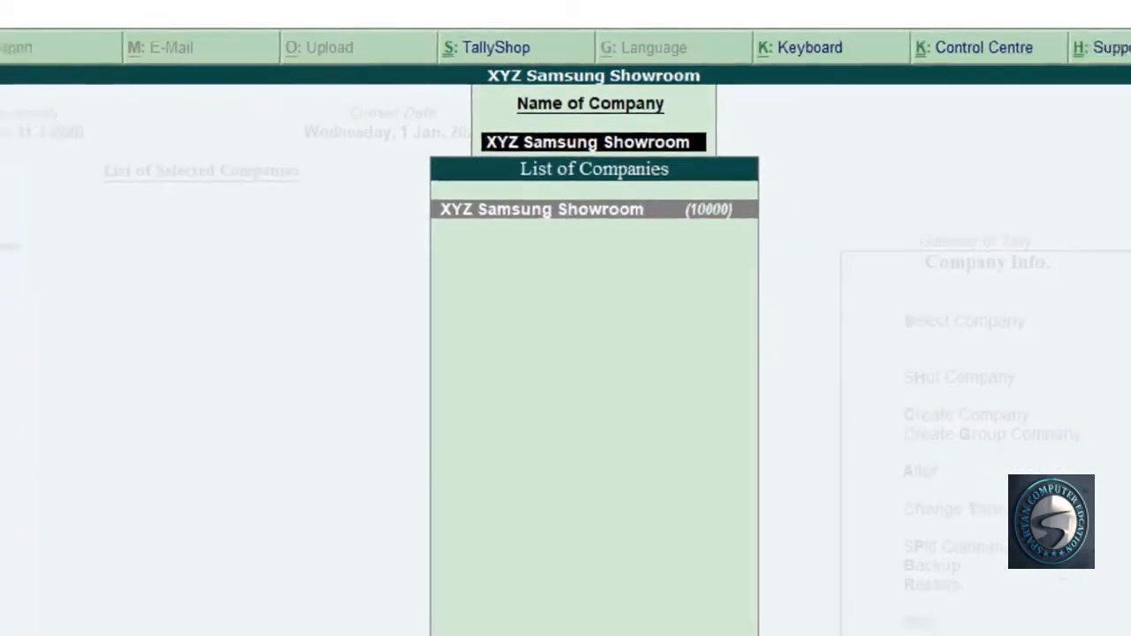
key("Return")
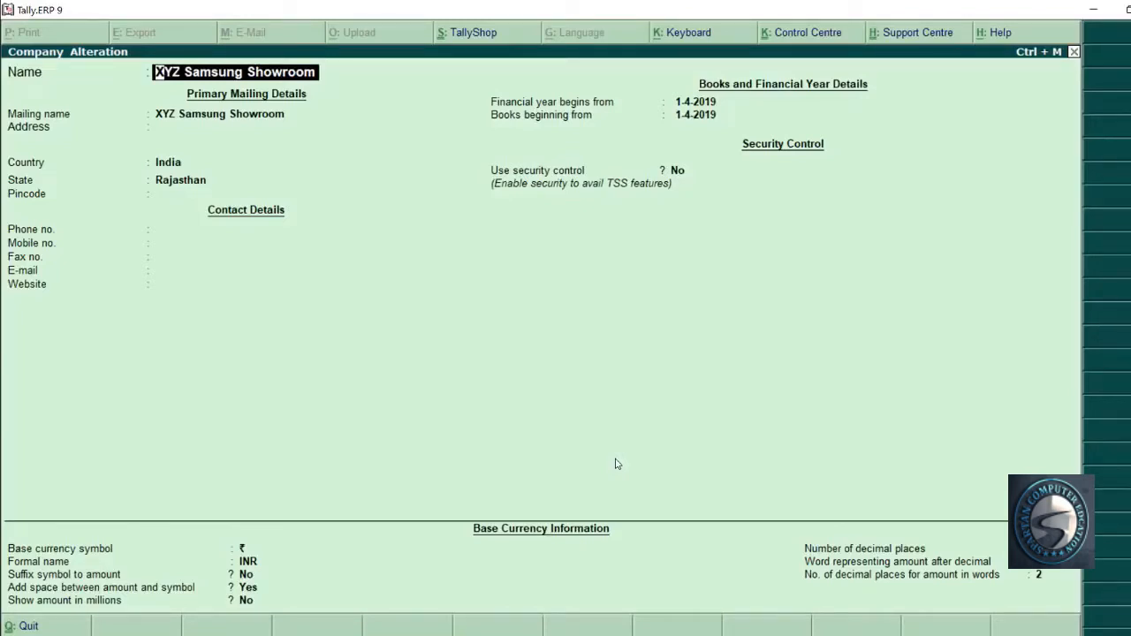
Step: Change the company name and its mailing name to Xyz Samsung Showroom
type("Xyz Sams")
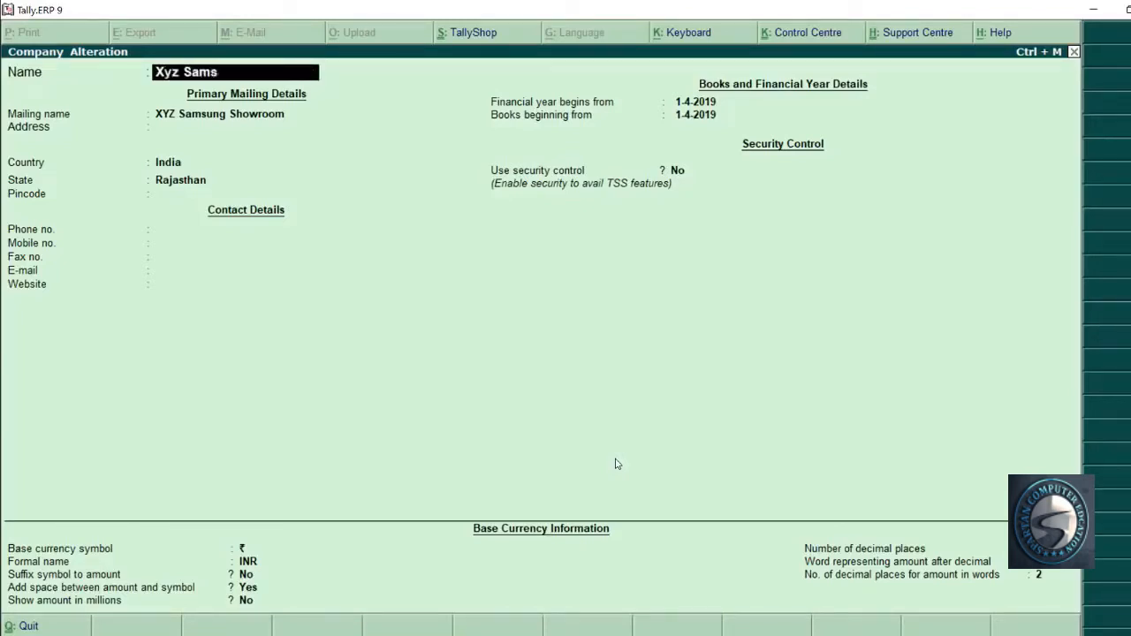
type("ung Showroom")
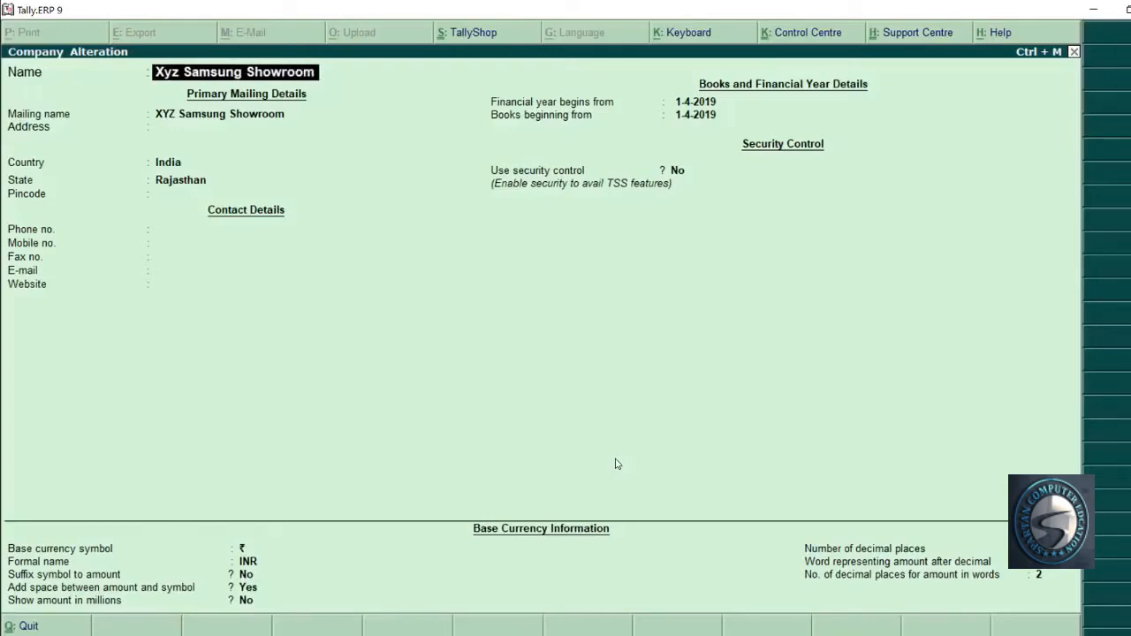
key("Return")
key("Return")
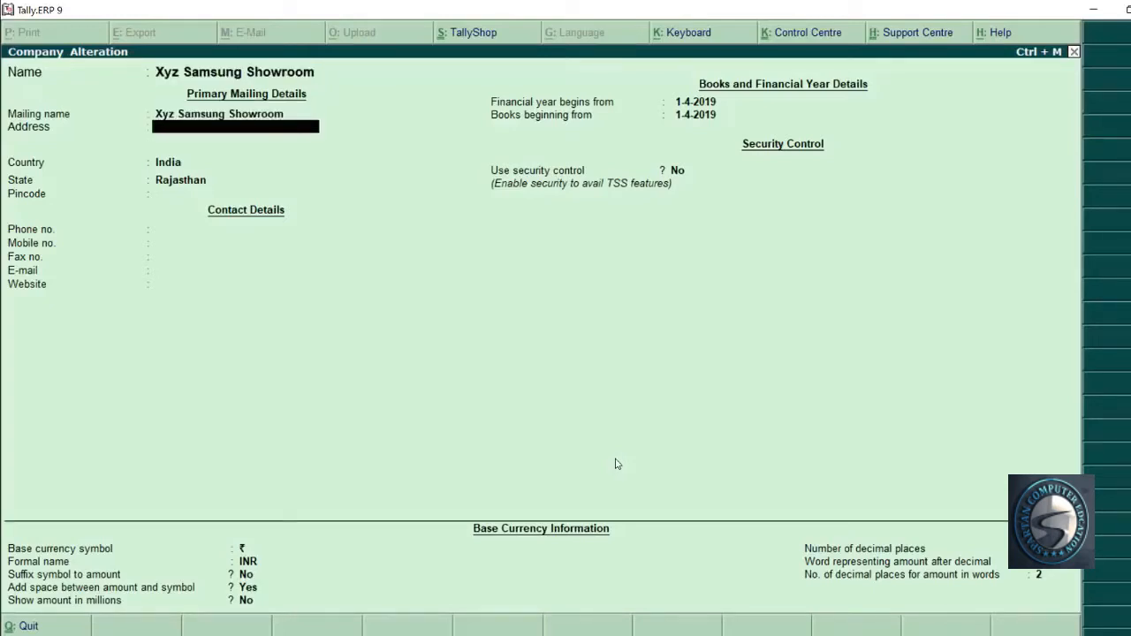
Step: Fill in the company's two-line address and its pincode, keeping India as the country and Rajasthan as the state
type("Near Gandhi Chowk")
key("Return")
type("Jo")
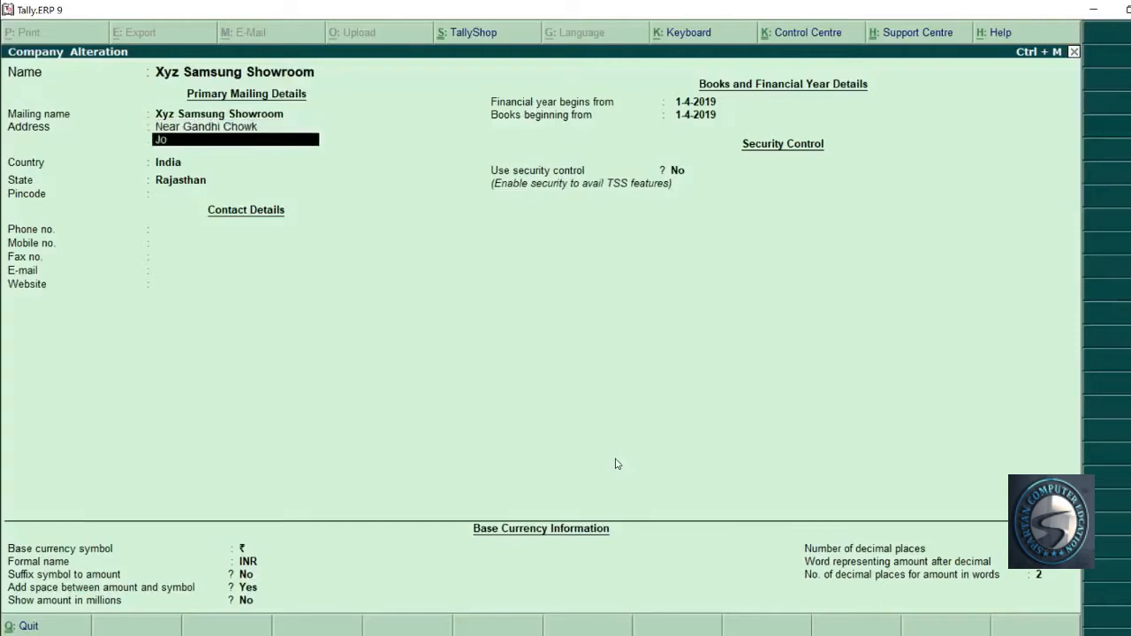
type("dhpur")
key("Return")
key("Return")
key("Return")
key("Return")
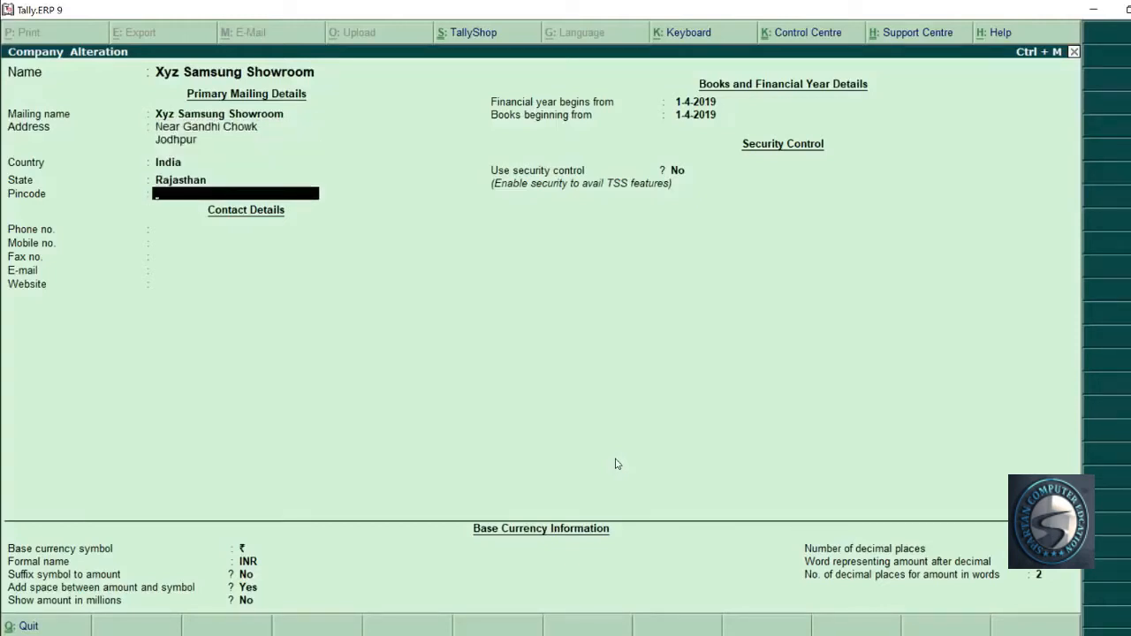
type("302001")
key("Return")
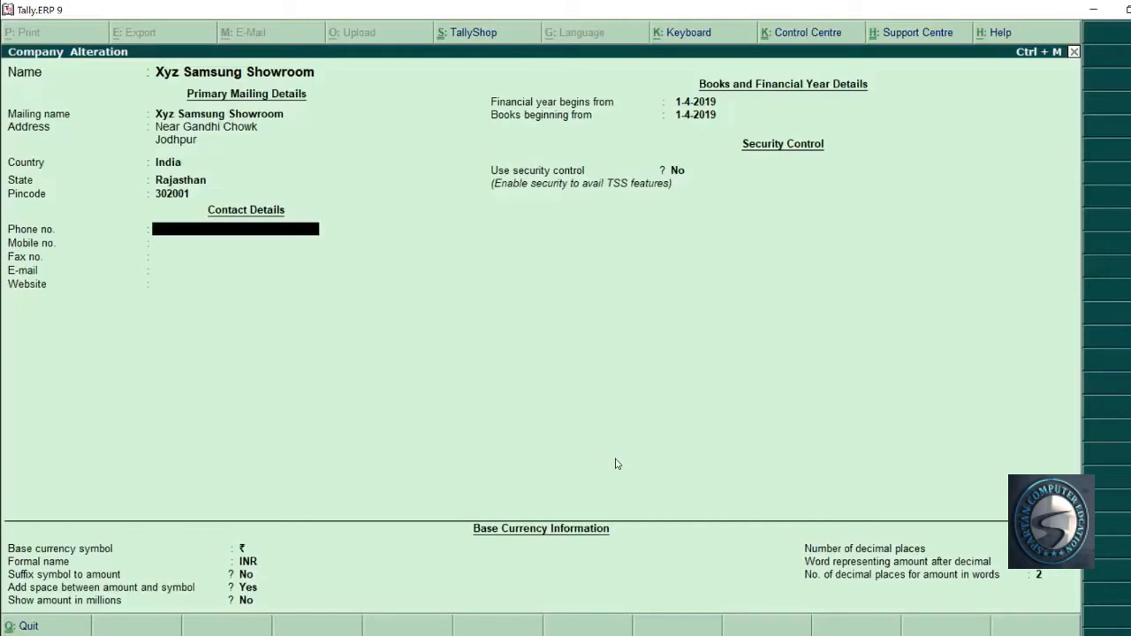
Step: Go through the remaining contact, financial year, security and base currency fields up to the final acceptance of the company alteration
key("Return")
key("Return")
key("Return")
key("Return")
key("Return")
key("Return")
key("Return")
key("Return")
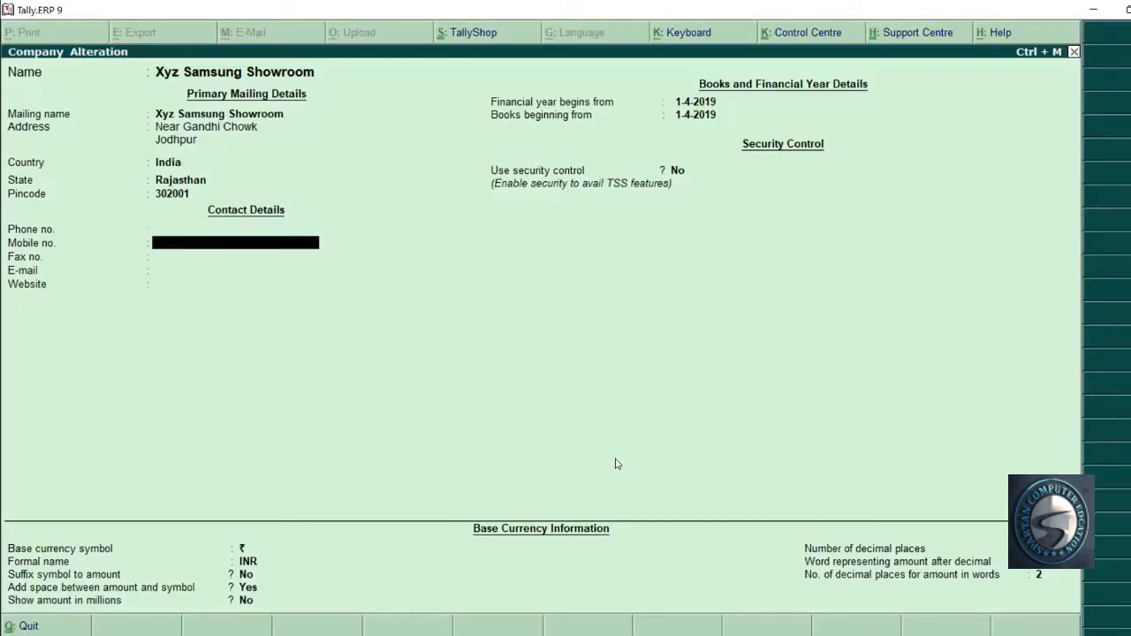
key("Return")
key("Return")
key("Return")
key("Return")
key("Return")
key("Return")
key("Return")
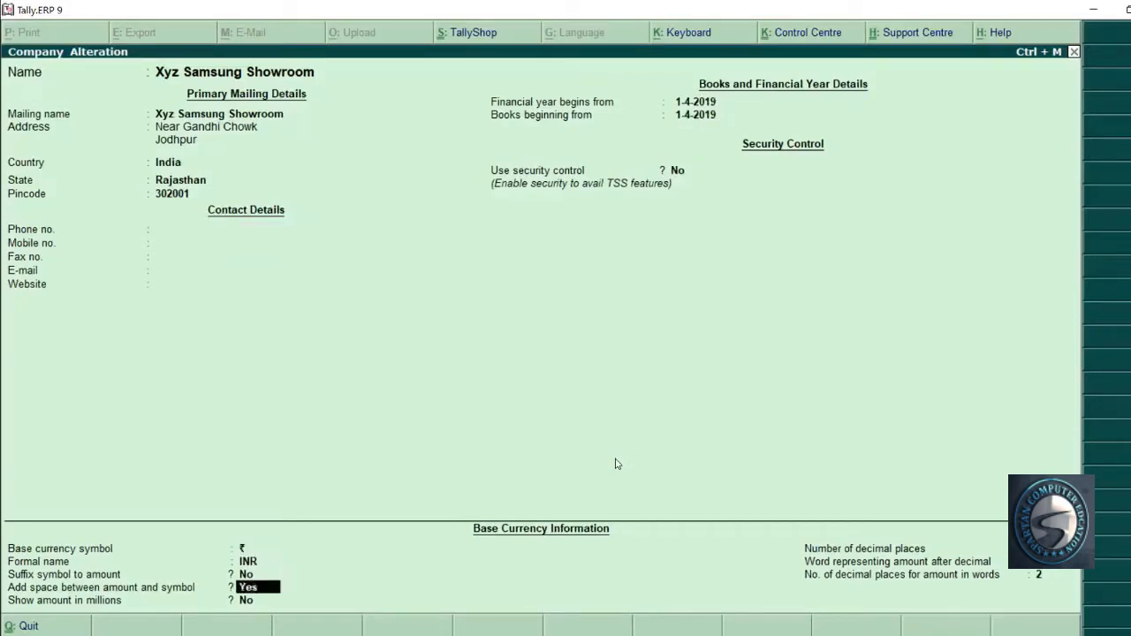
key("Return")
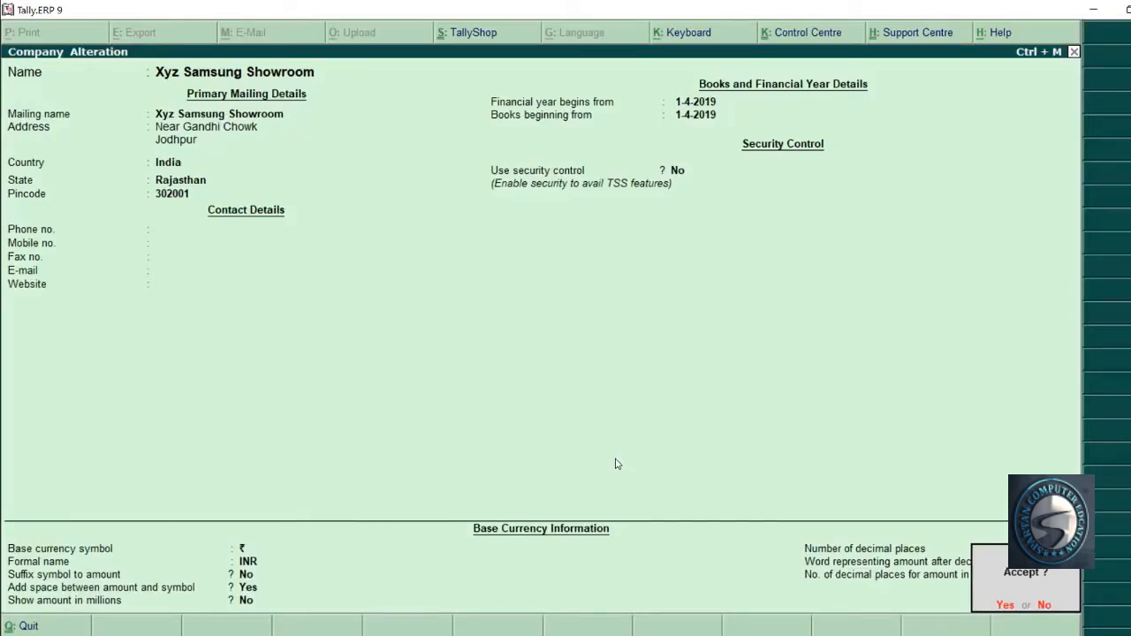
Step: Back out of saving the alteration and try to delete the company, agreeing to the deletion
key("Escape")
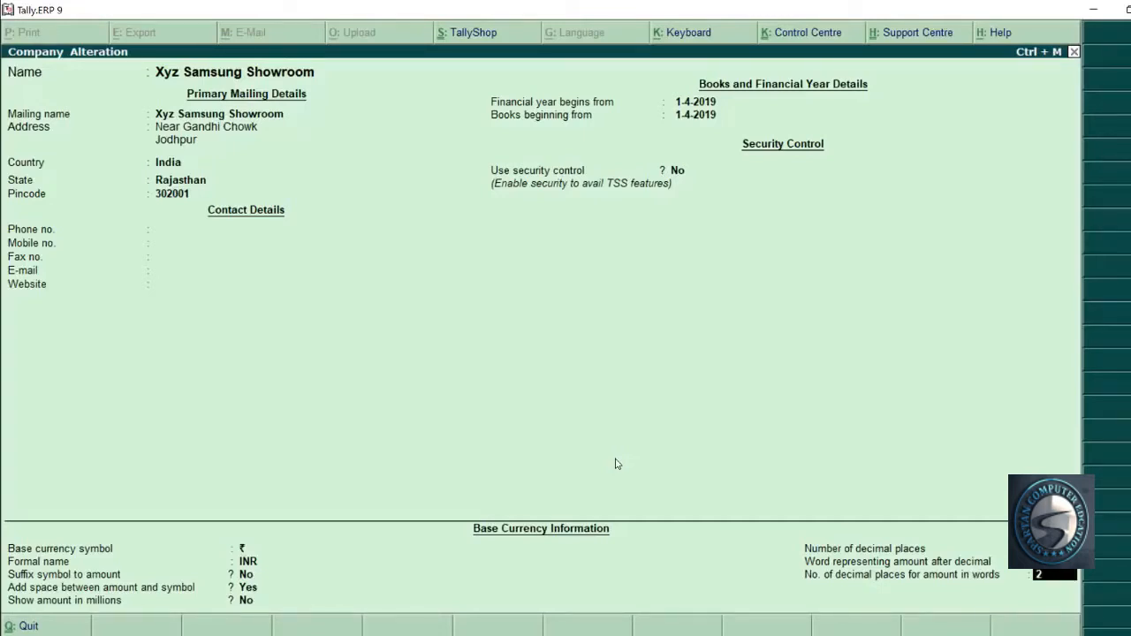
key("alt+d")
key("alt+d")
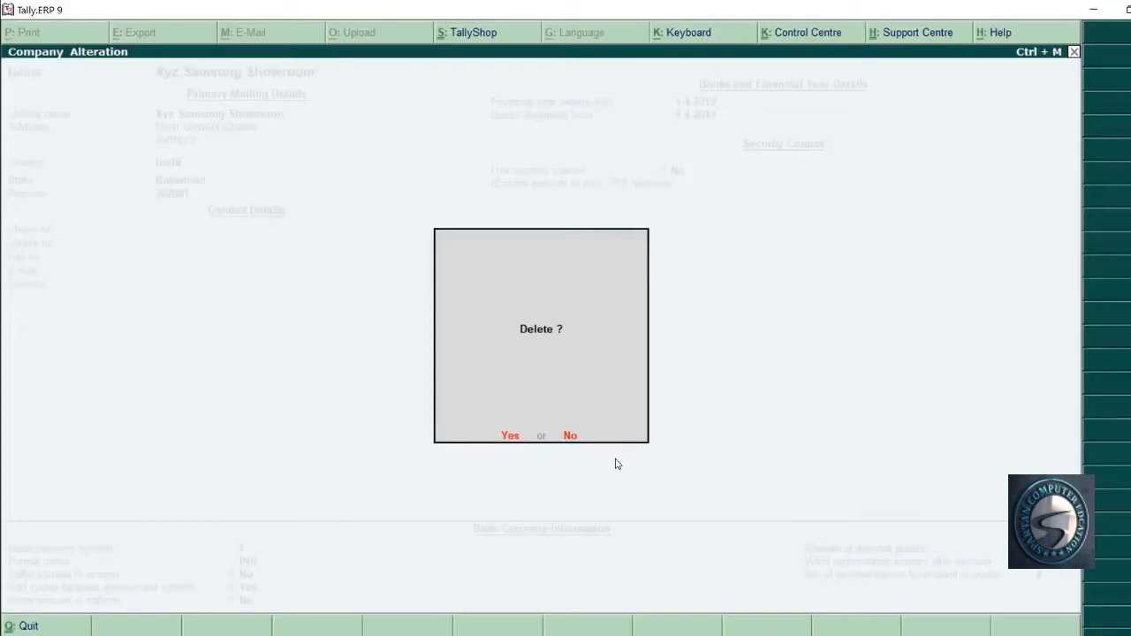
key("y")
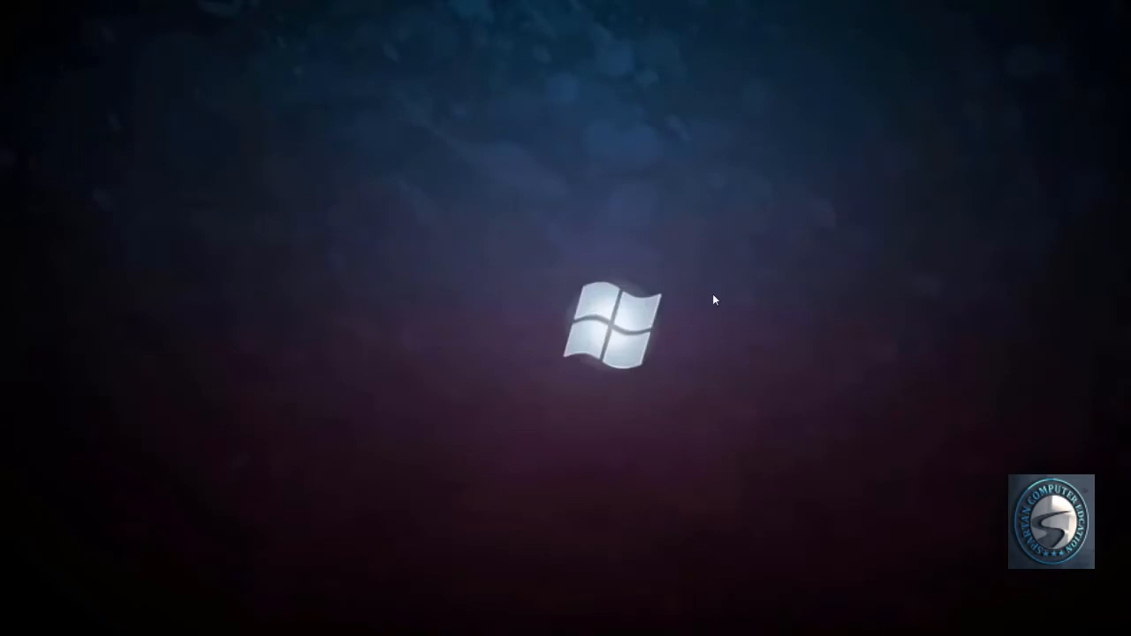
Step: Switch to File Explorer and select the company data folder 10000 inside D:\TALLY.ERP9\Data
key("super+e")
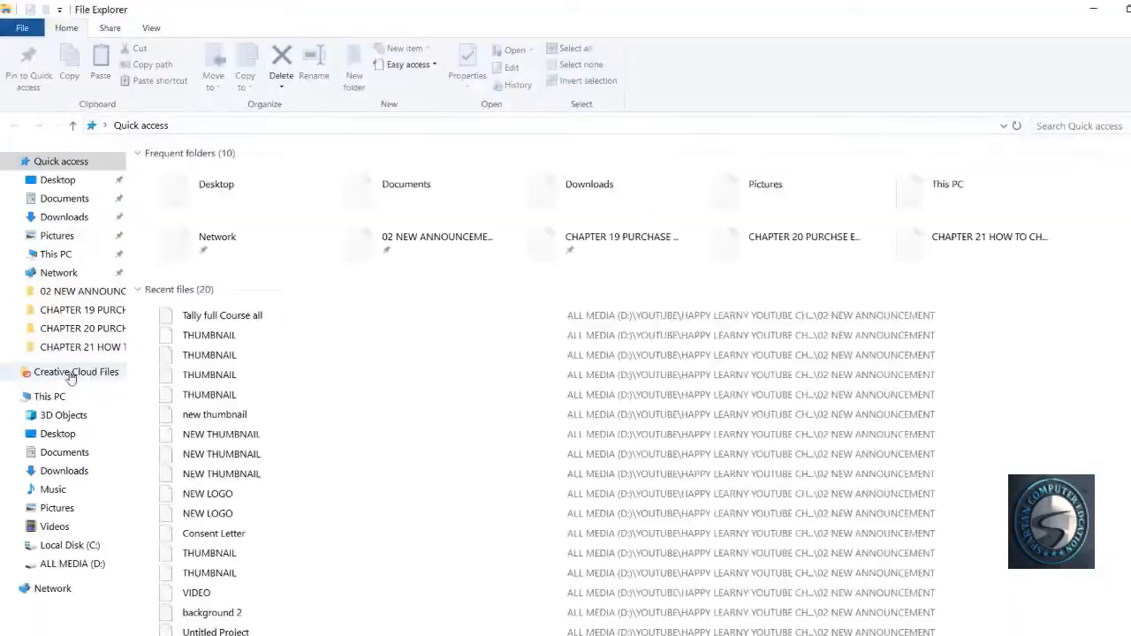
left_click(53, 396)
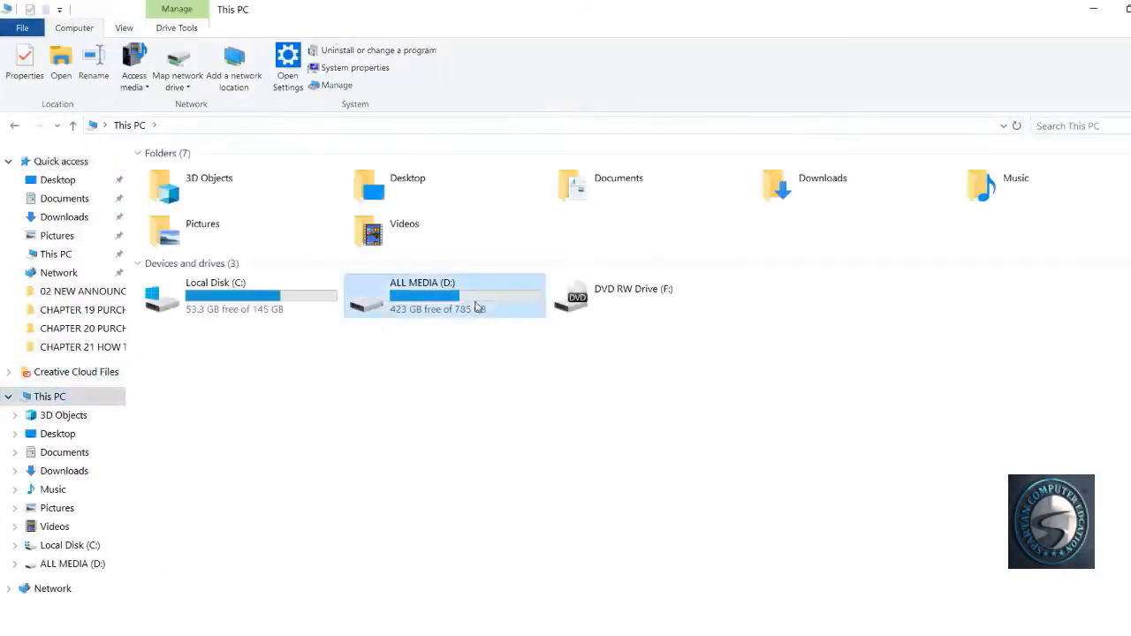
double_click(475, 307)
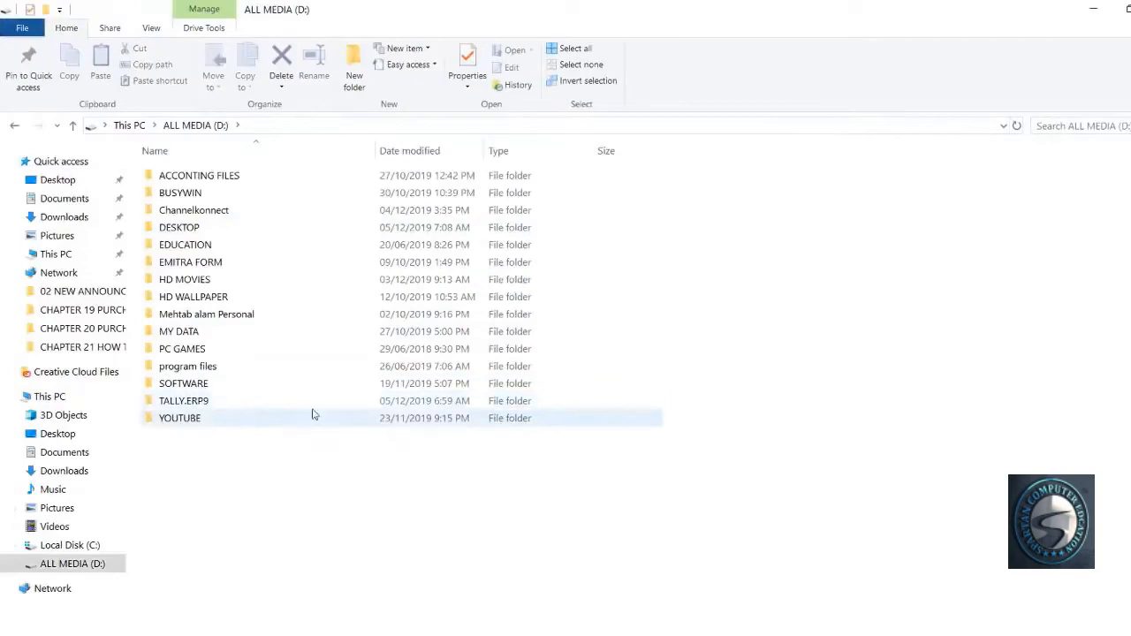
double_click(247, 403)
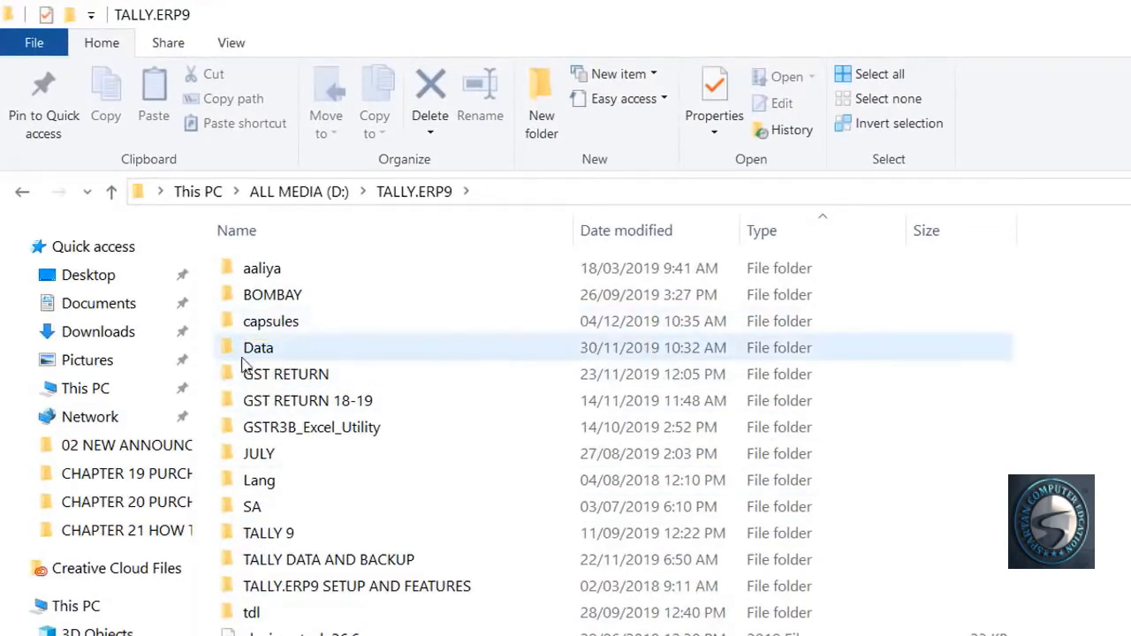
double_click(323, 352)
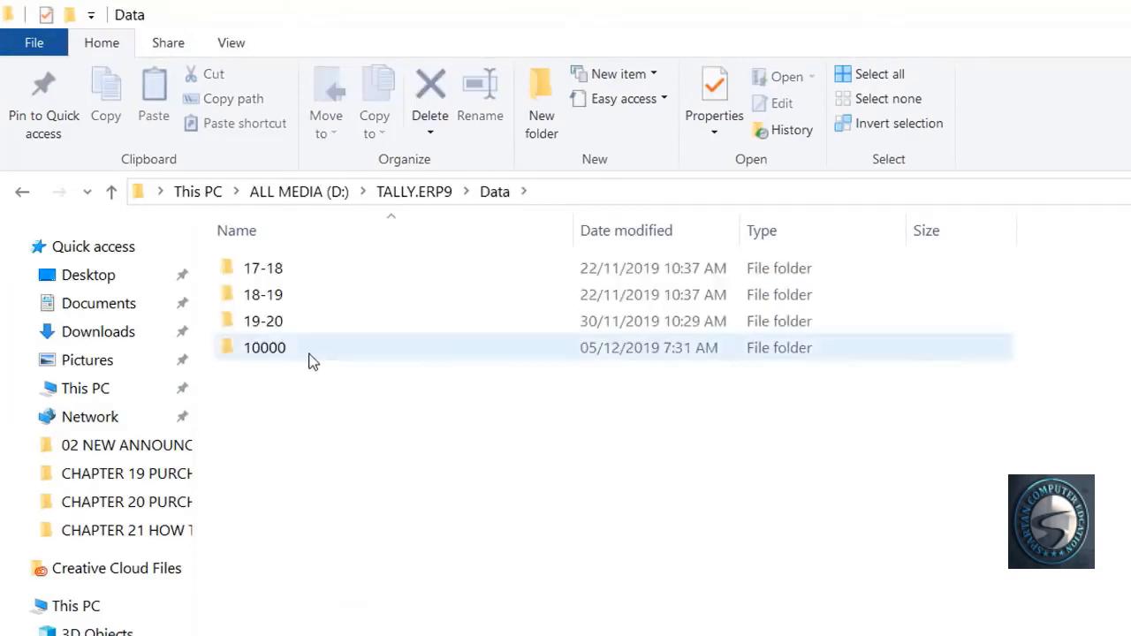
left_click(311, 354)
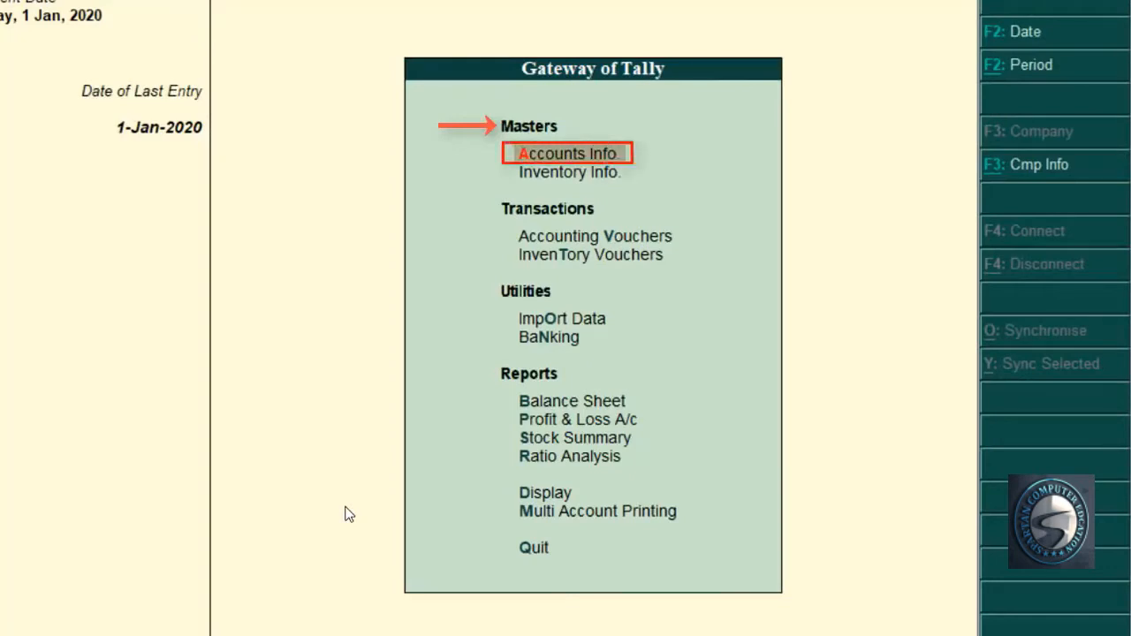
Step: Switch to Tally.ERP 9 and open the single ledger SGE Electromart India Pvt Ltd for alteration
key("Return")
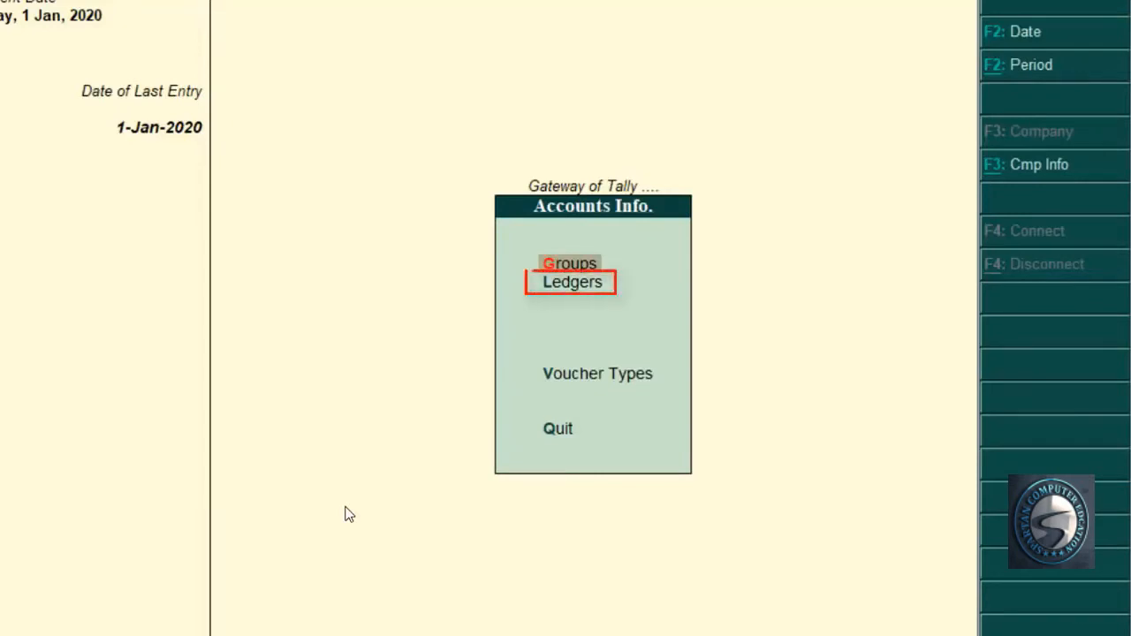
key("Down")
key("Return")
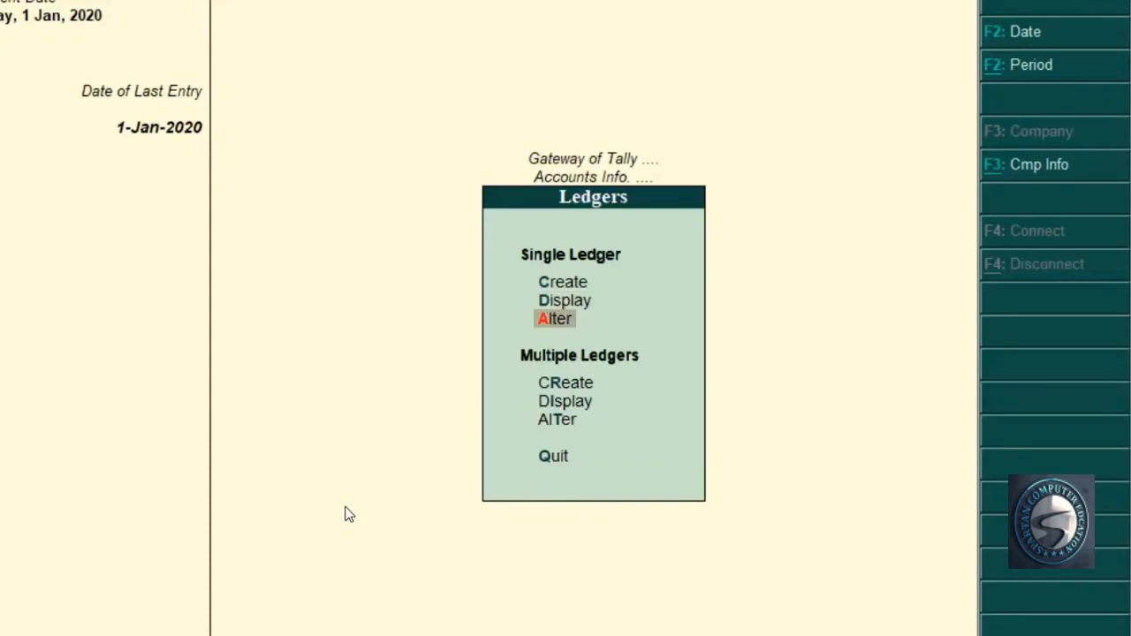
key("Return")
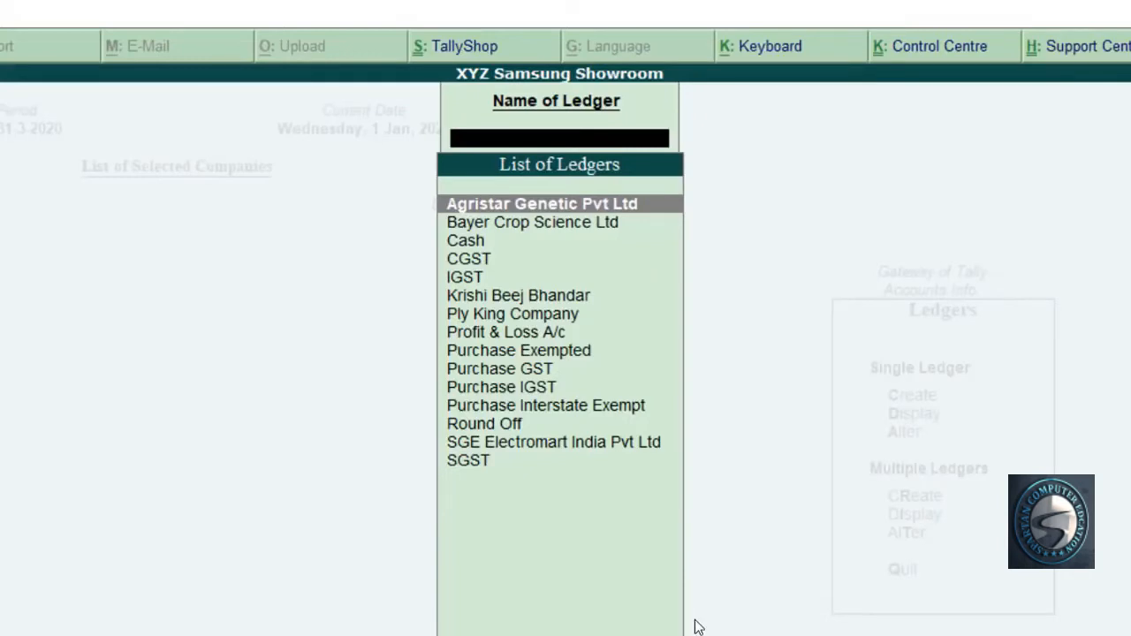
type("Sge")
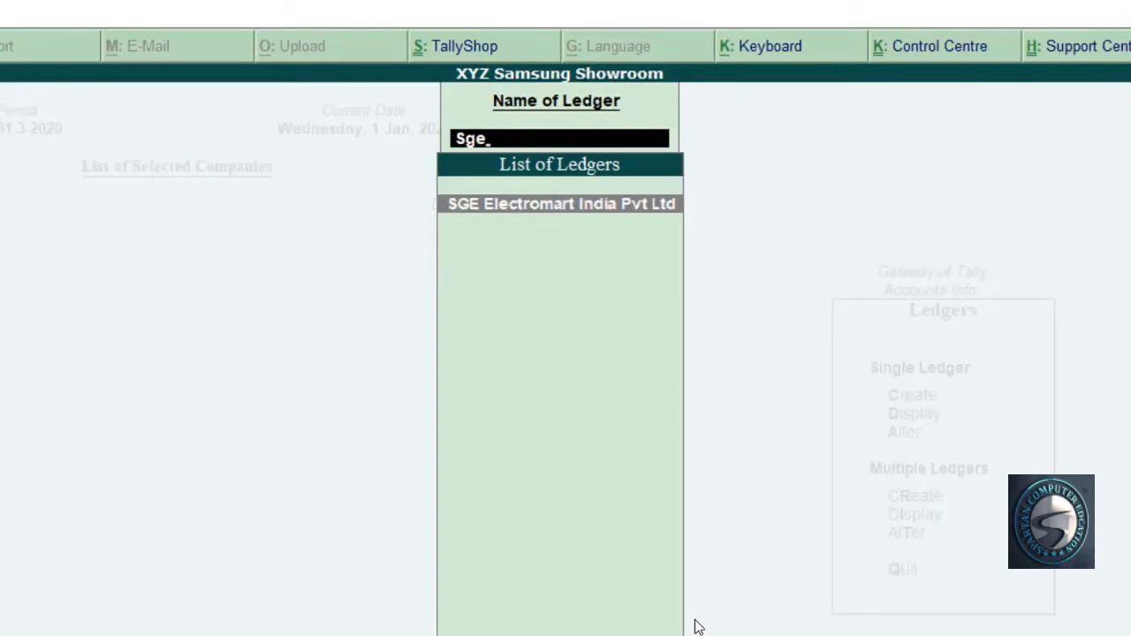
key("Return")
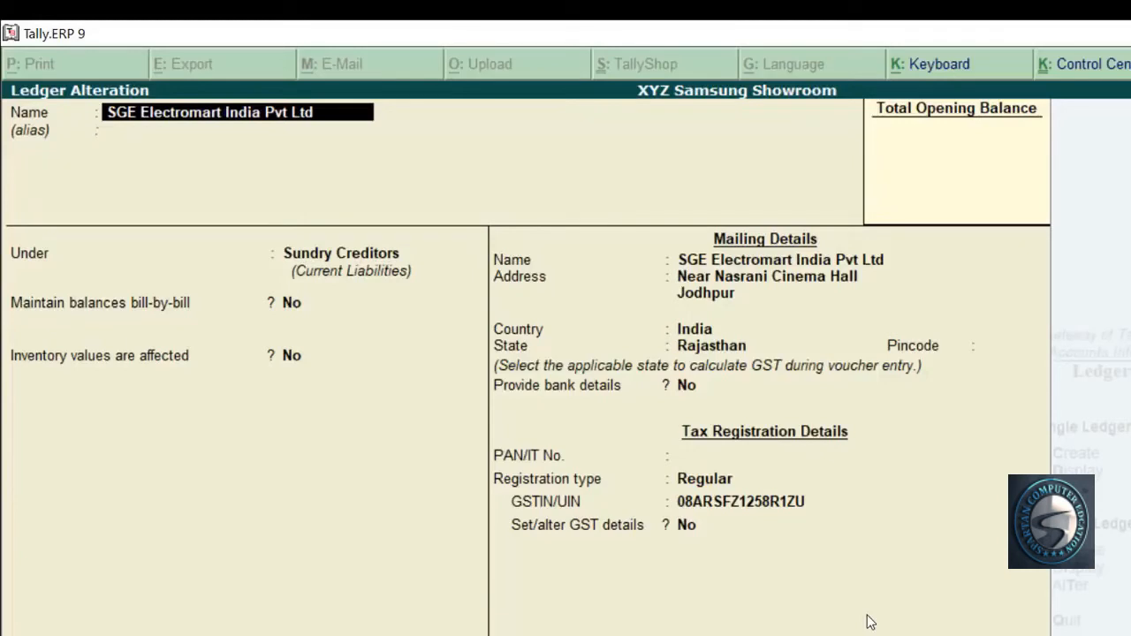
Step: Rename the ledger as SG Electromart India Pvt Ltd
type("SG Ele")
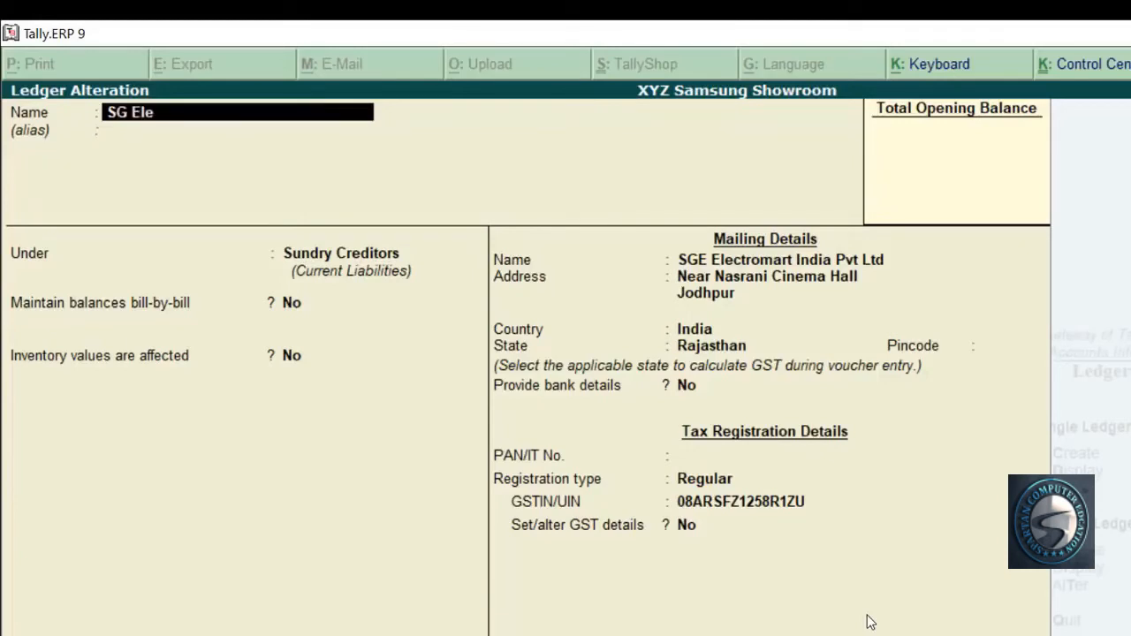
type("ctromart i")
type("ndia Pvt L")
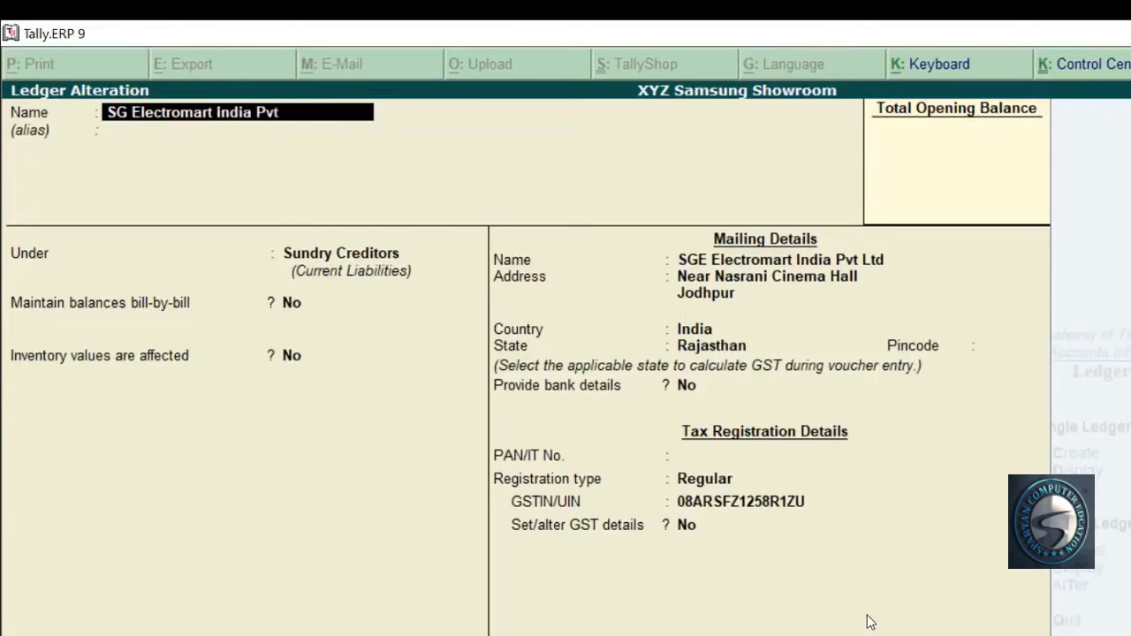
type("td")
key("Return")
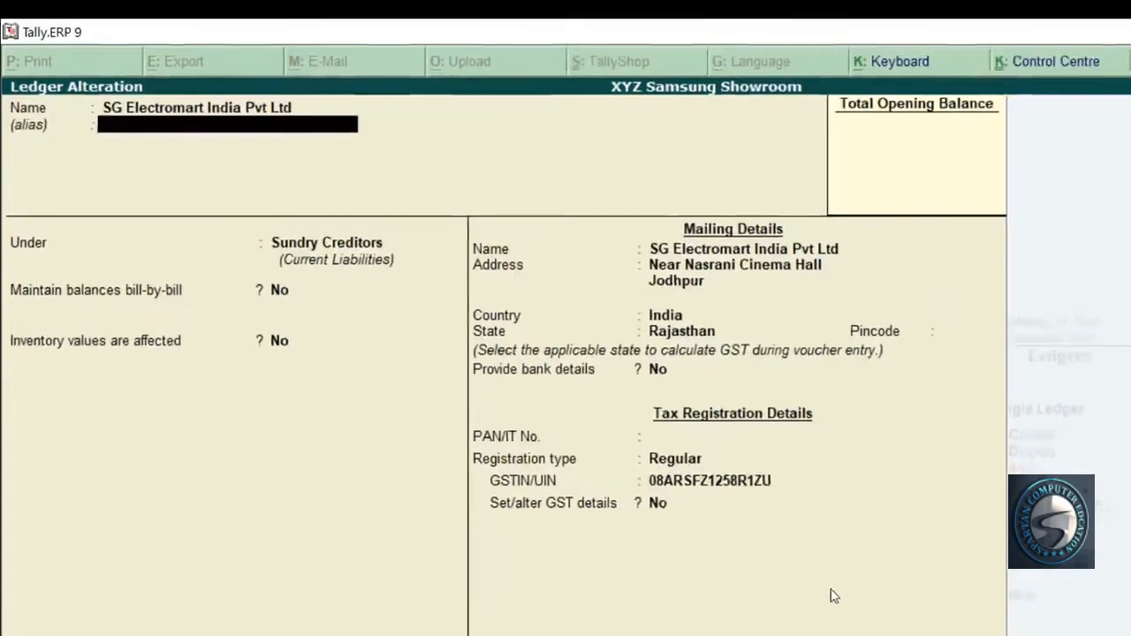
Step: Change the ledger's group to Sundry Debtors and set it back to Sundry Creditors
key("Return")
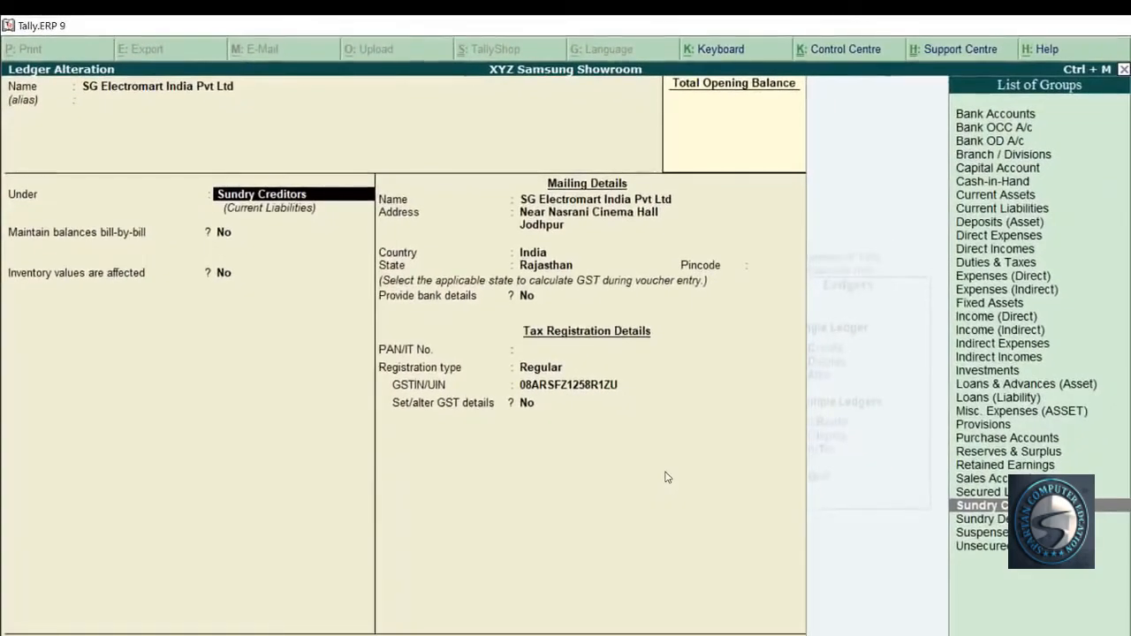
type("Sundr")
key("Down")
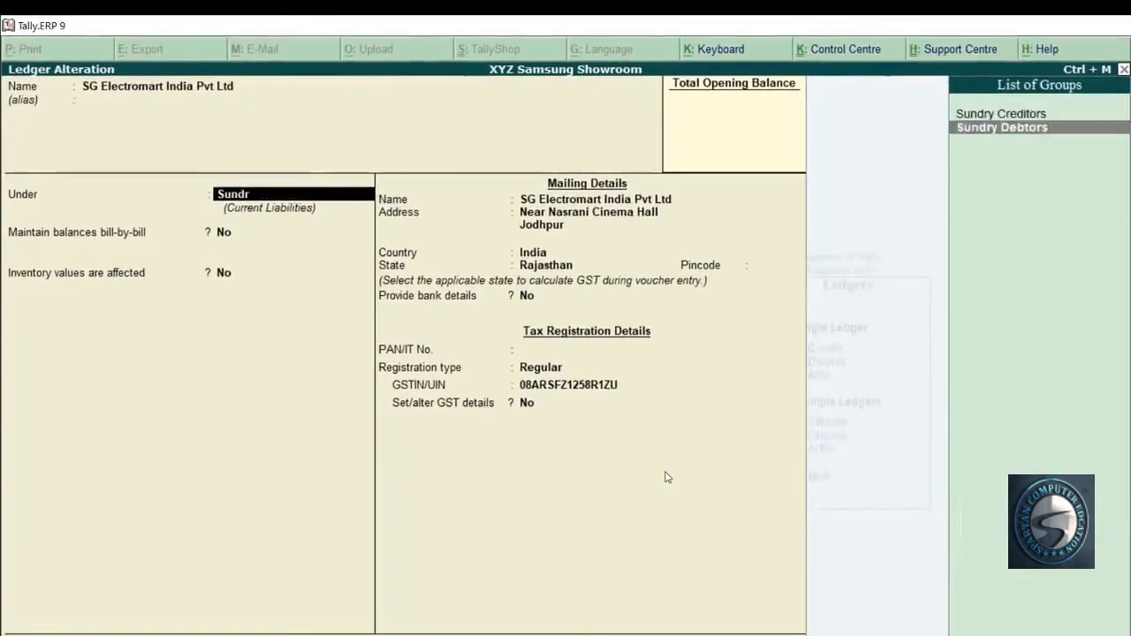
key("Return")
key("BackSpace")
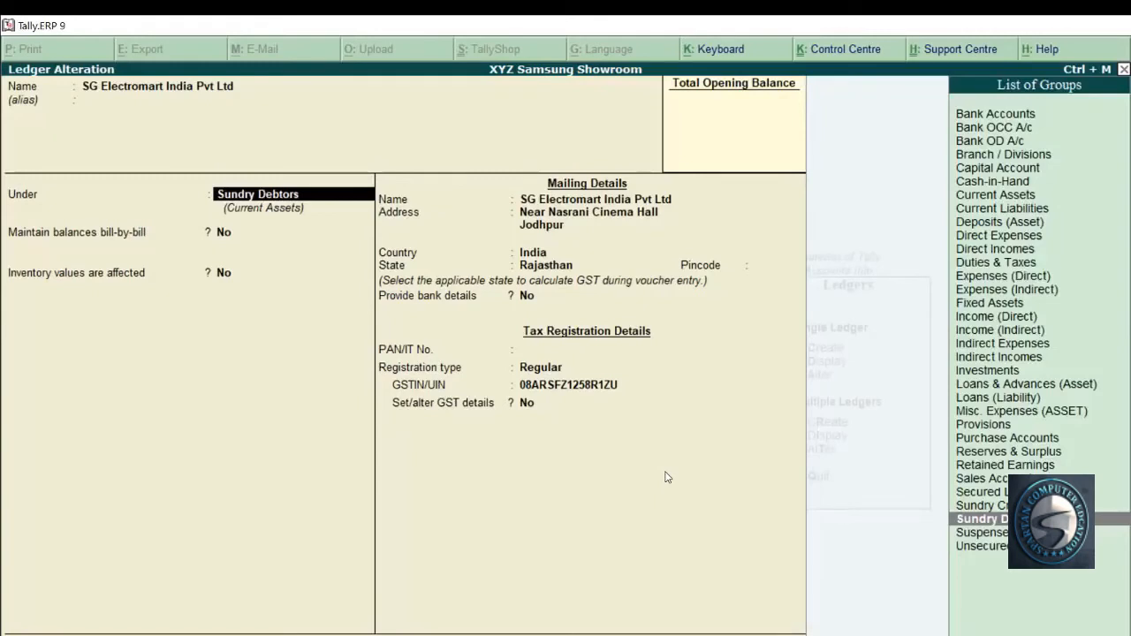
type("Sundr")
key("Return")
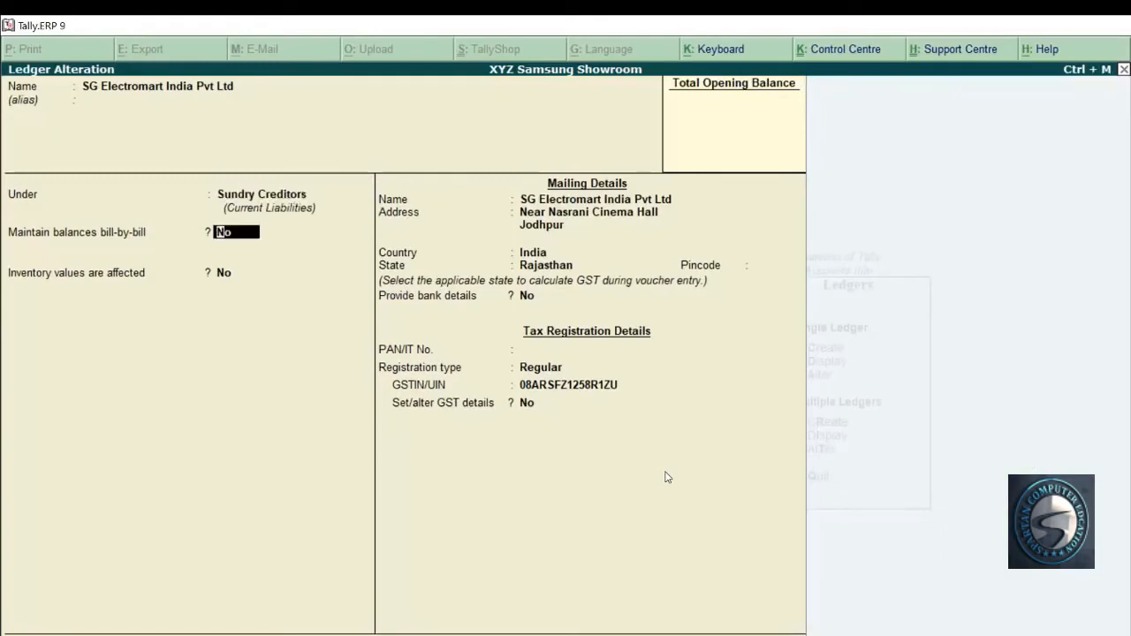
Step: Keep the ledger's balance settings, mailing details and Regular registration type as they are
key("Return")
key("Return")
key("Return")
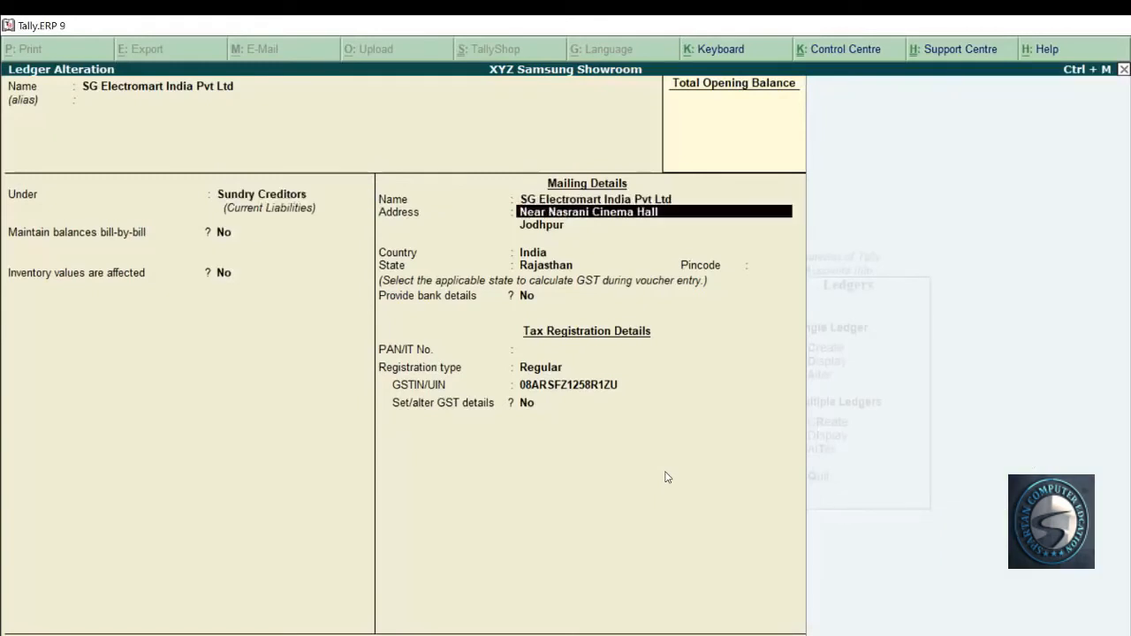
key("Return")
key("Return")
key("Return")
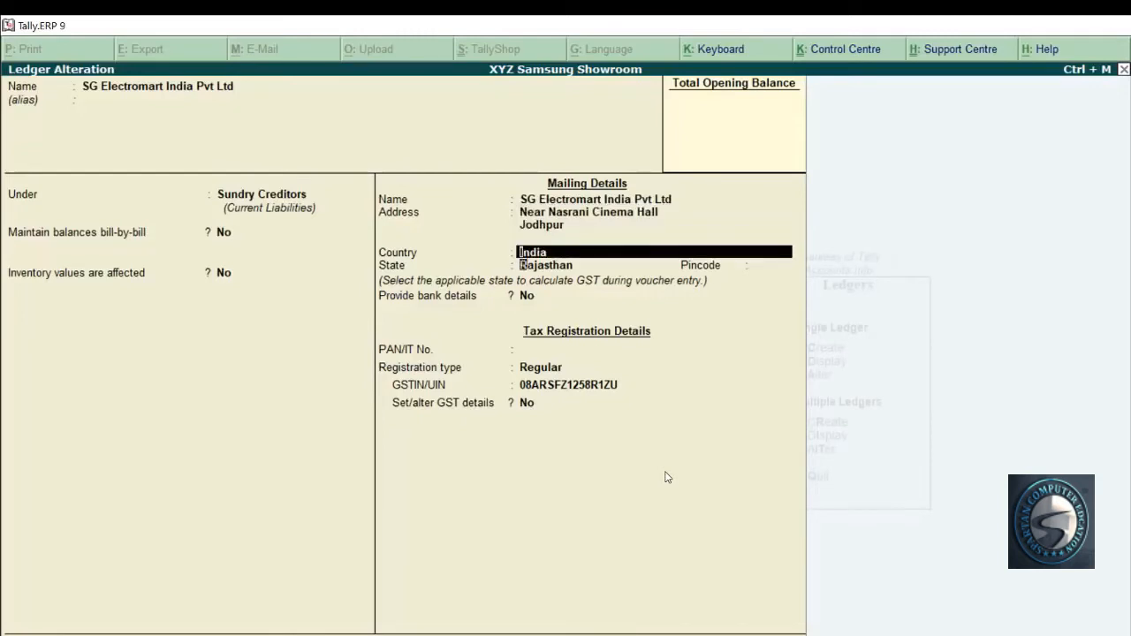
key("Return")
key("Return")
key("Return")
key("Return")
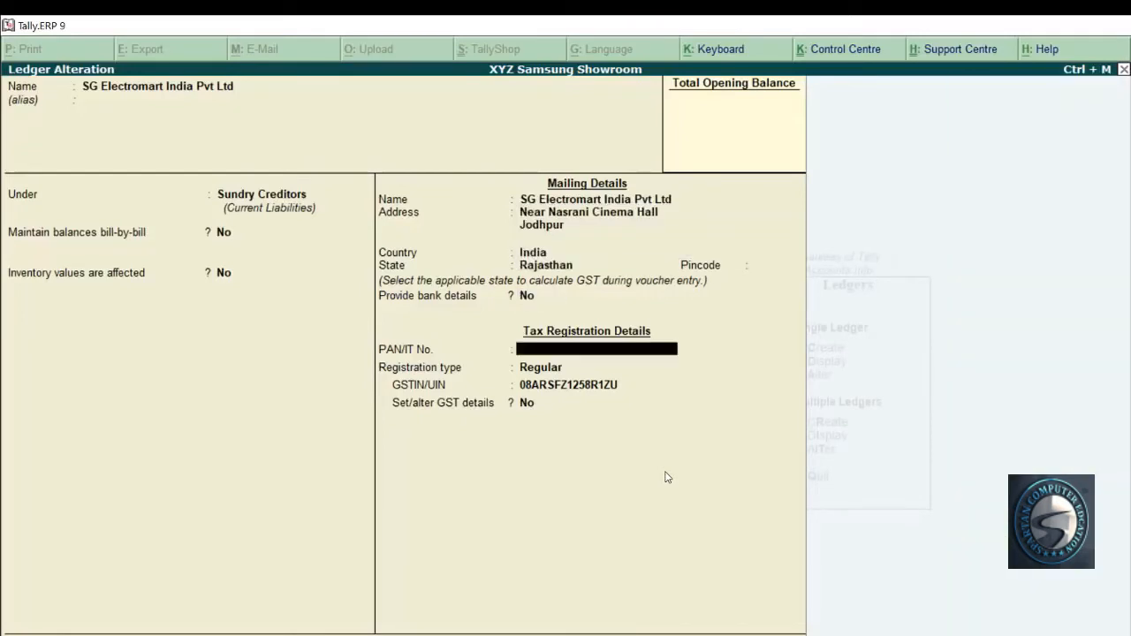
key("Return")
key("Return")
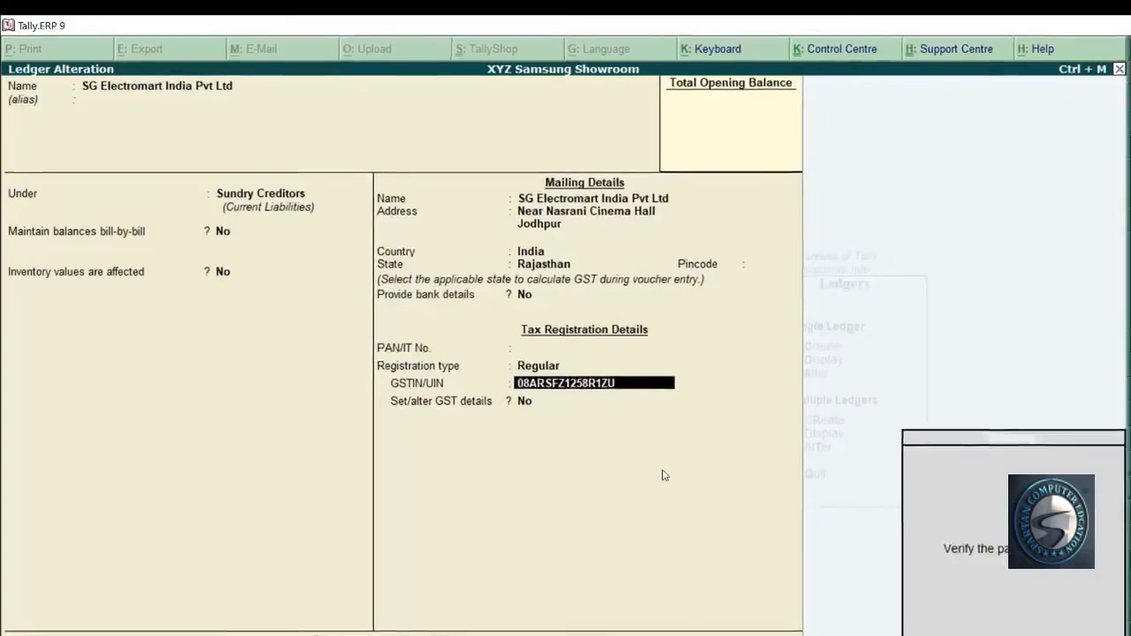
Step: Keep the remaining GST and opening balance entries, back out of saving the alteration and try to delete the ledger
key("Return")
key("Return")
key("Return")
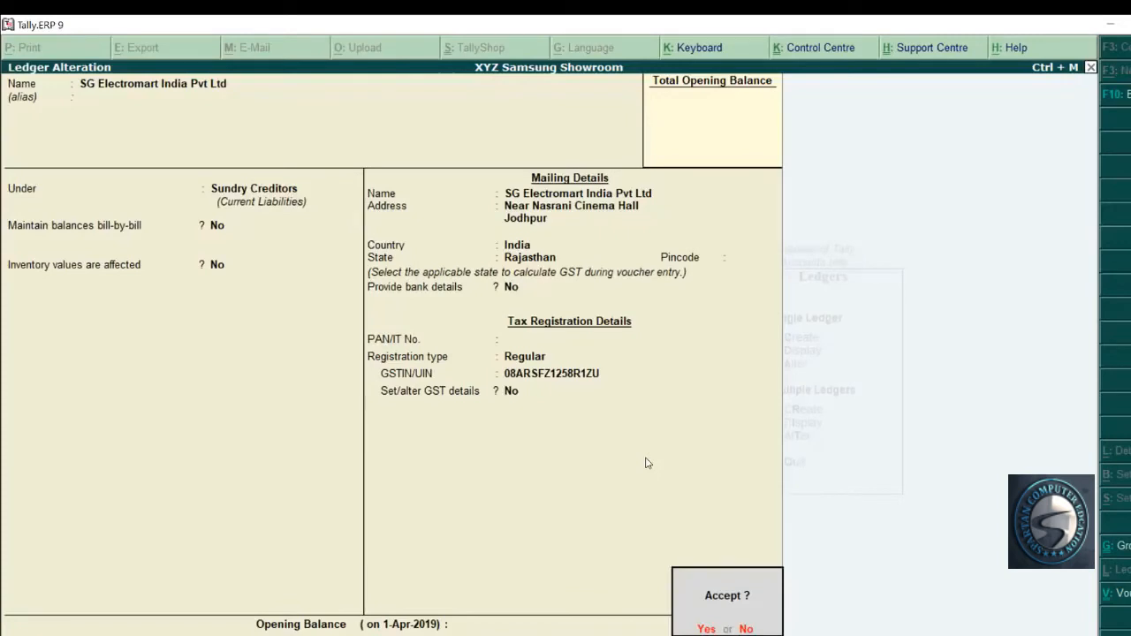
key("Escape")
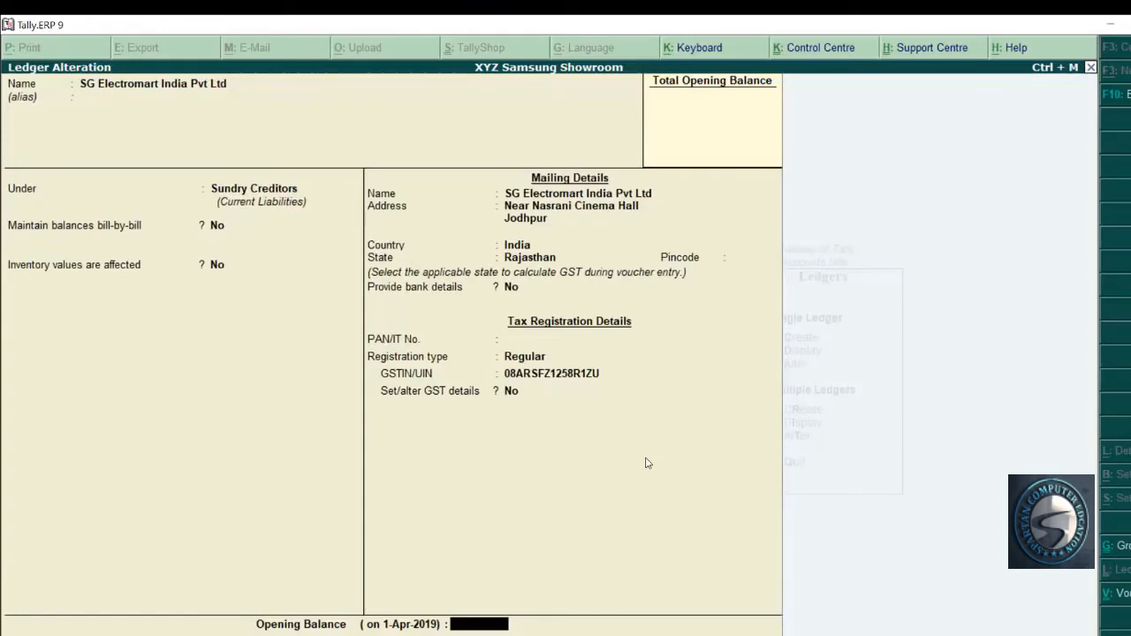
key("alt+d")
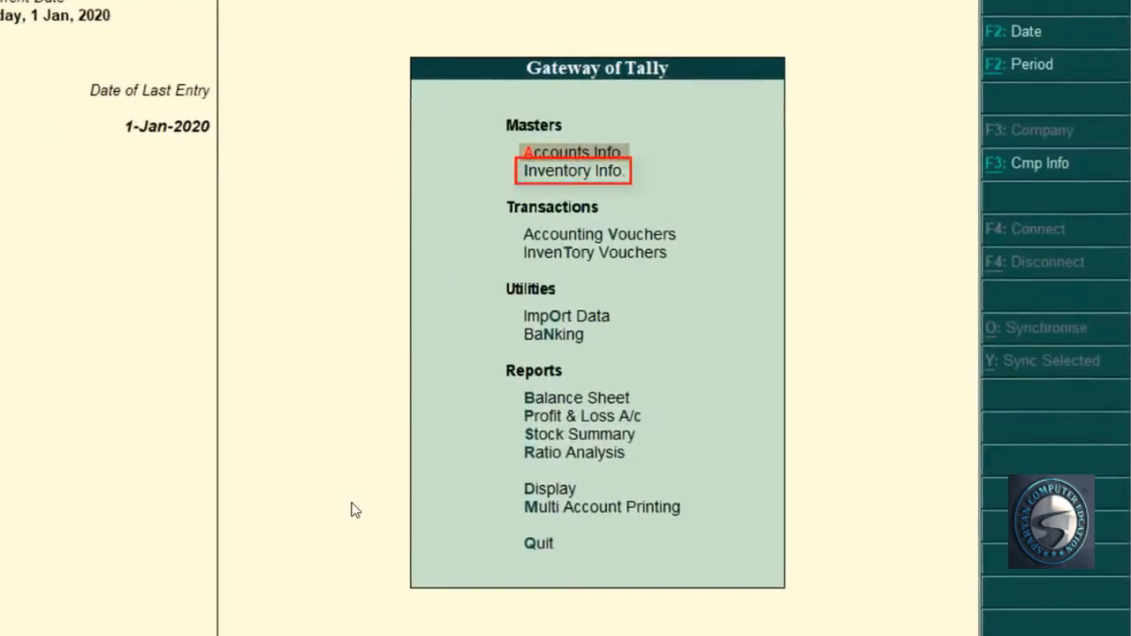
Step: Open the single stock item Beetel C51 for alteration from the inventory masters
key("Down")
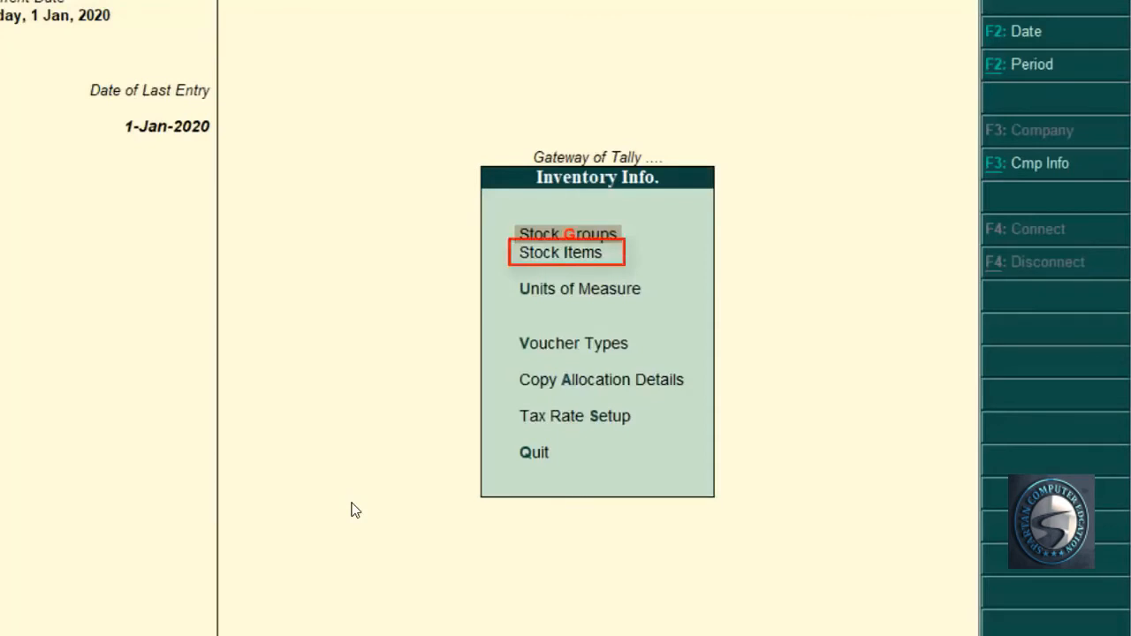
key("Down")
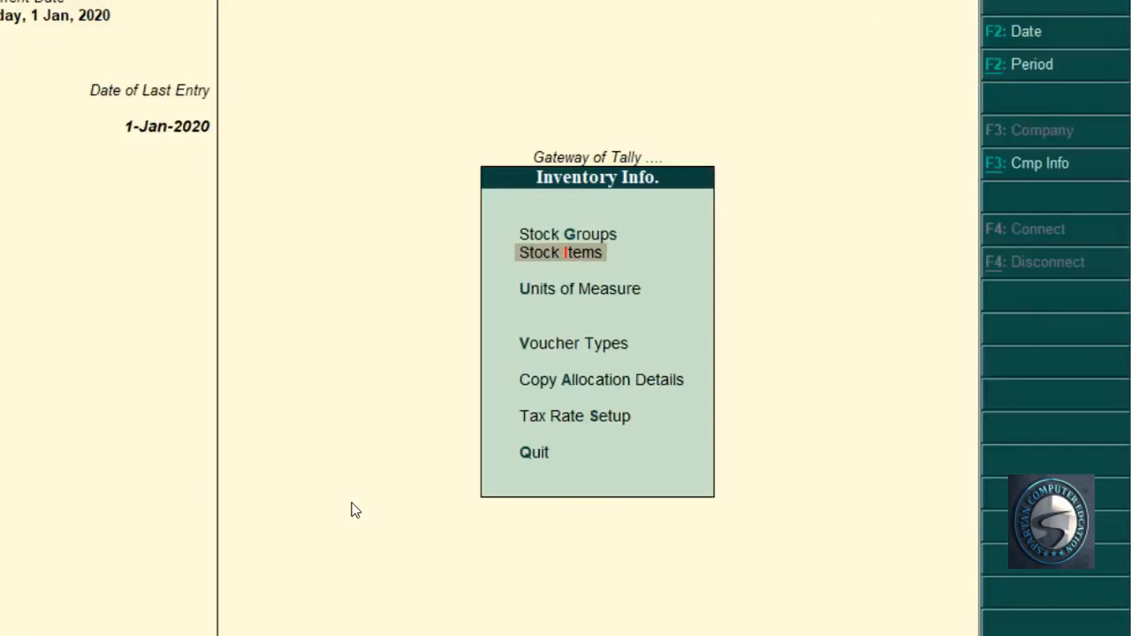
key("Return")
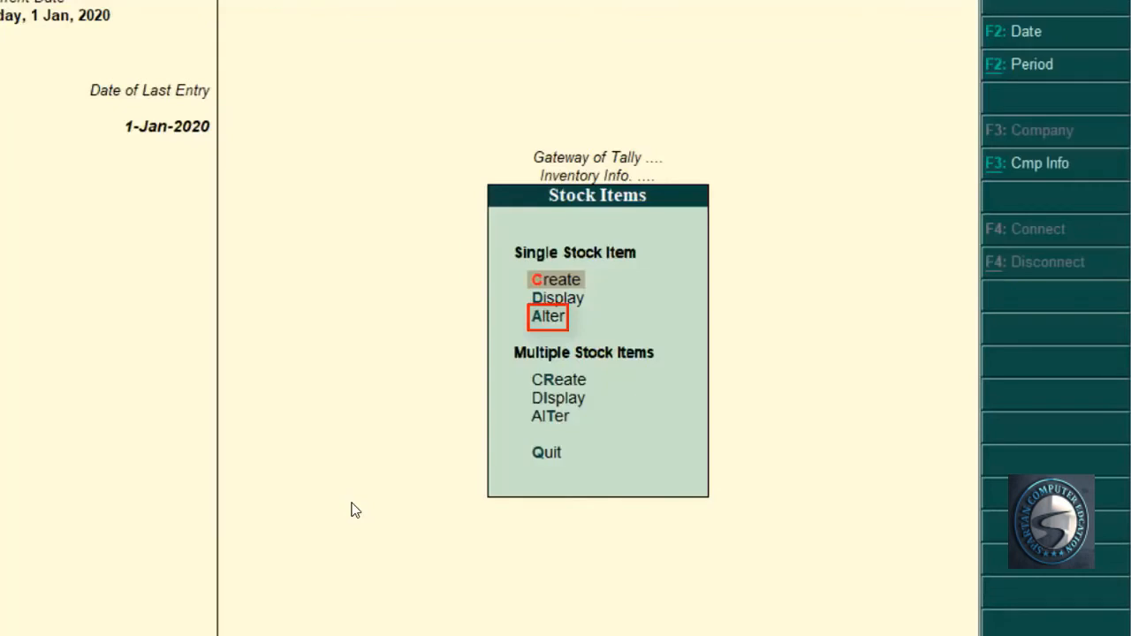
key("Down")
key("Down")
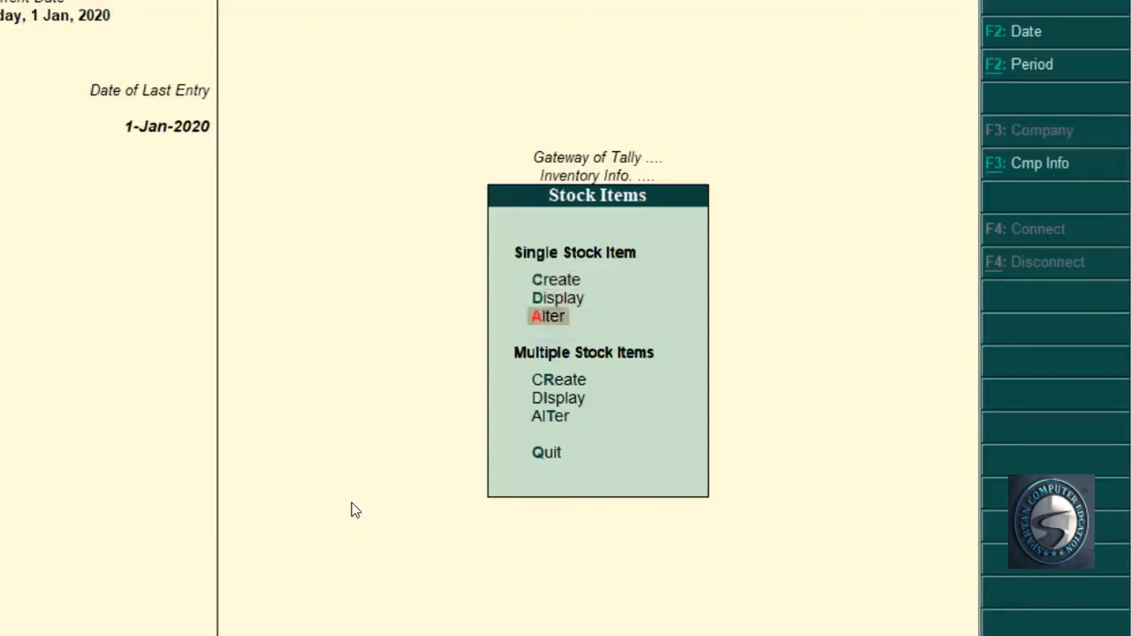
key("Return")
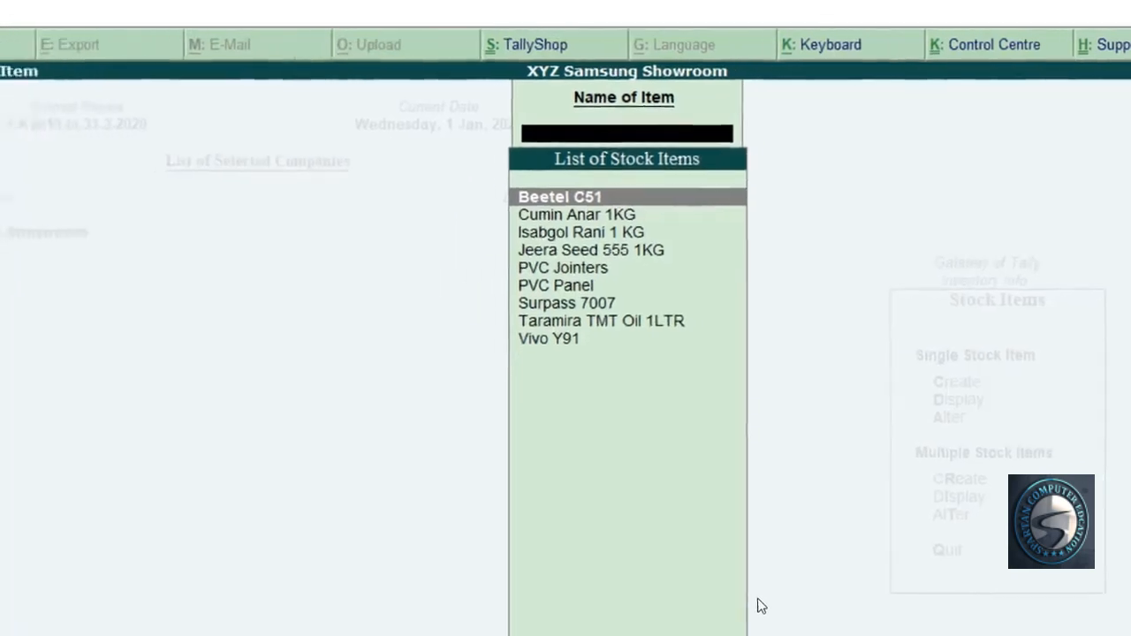
key("Return")
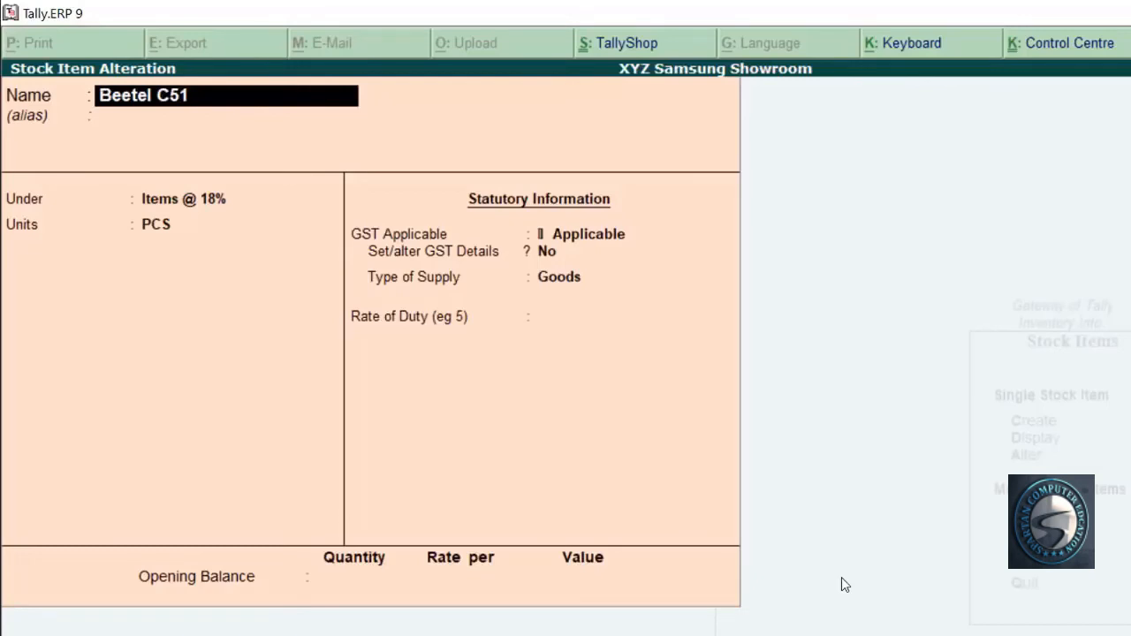
Step: Rename the stock item as Beetel CE51
type("B")
type("eet")
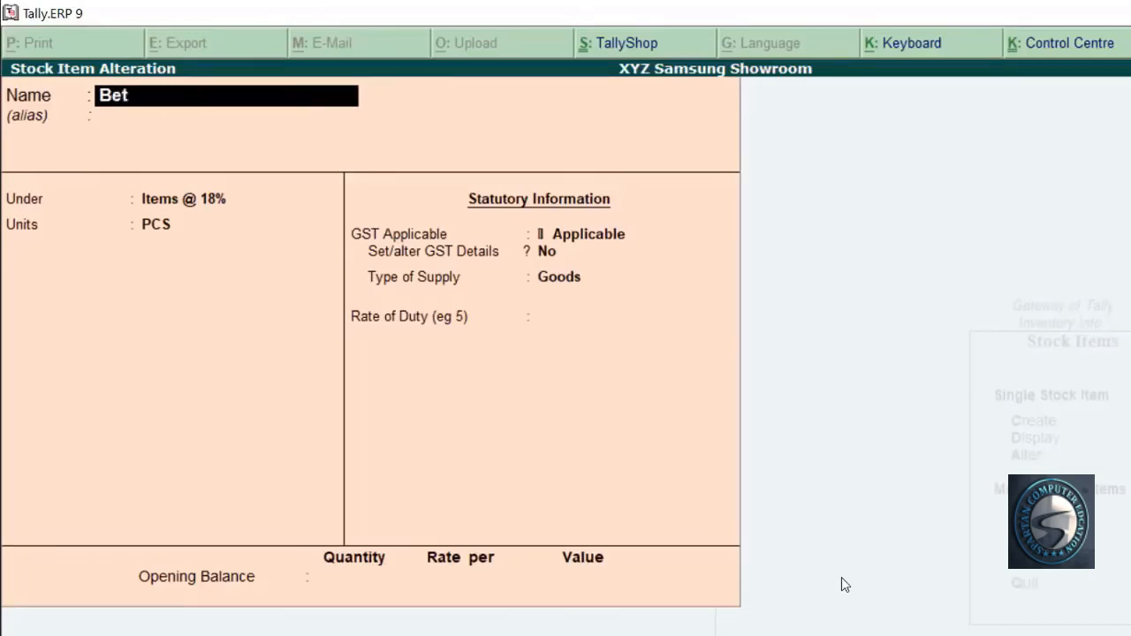
key("BackSpace")
type("etel CE51")
key("Return")
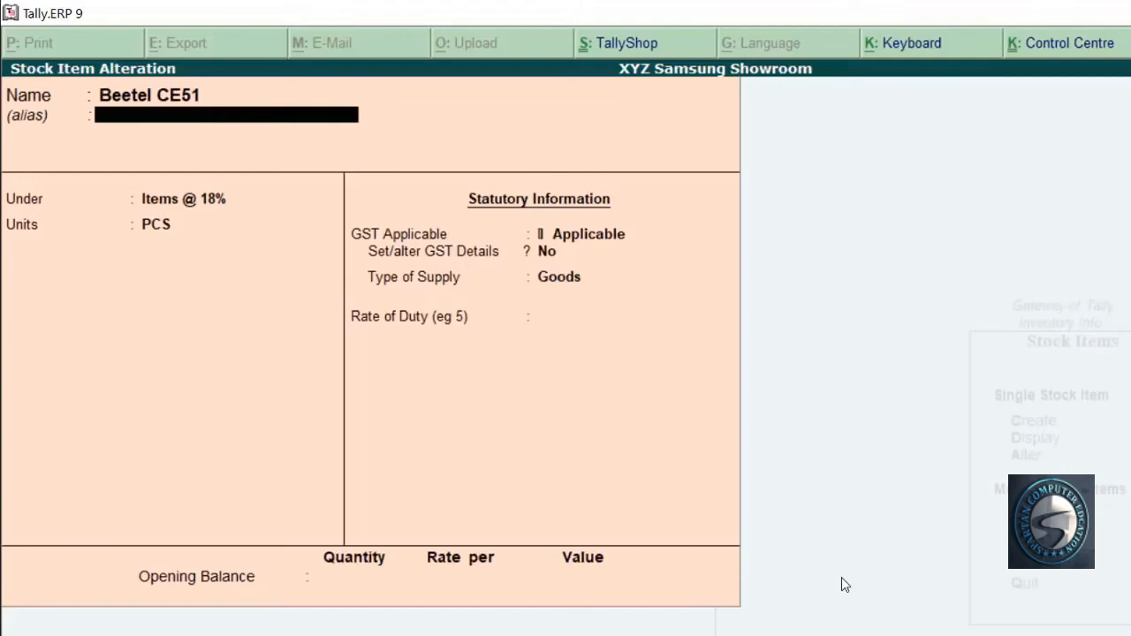
Step: Place the stock item under the group Items @ 12%
key("Return")
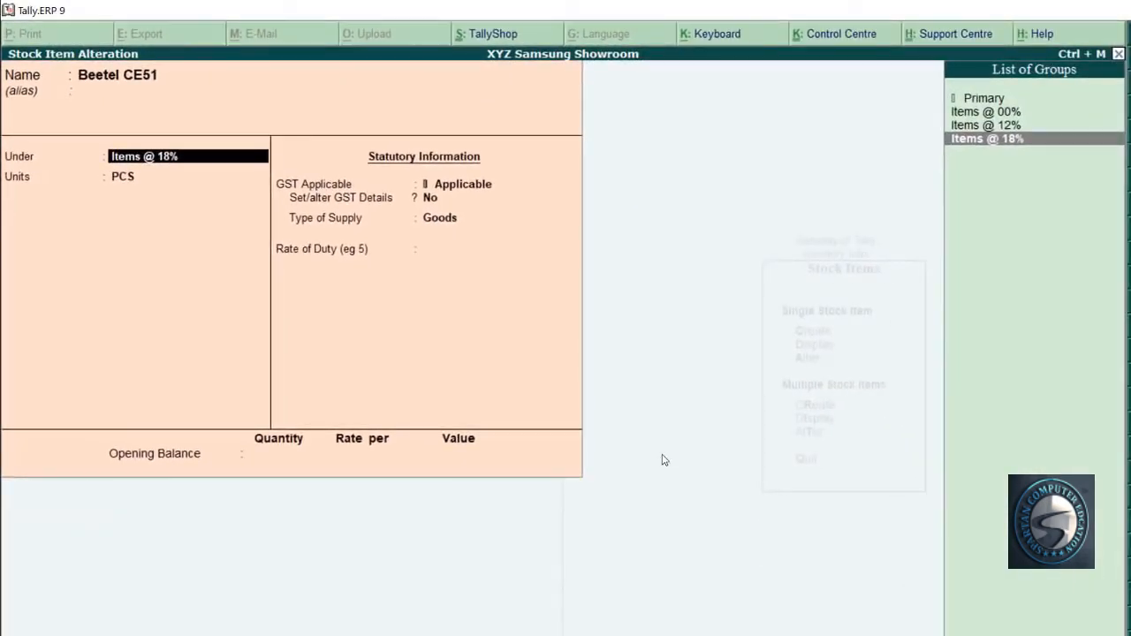
key("Up")
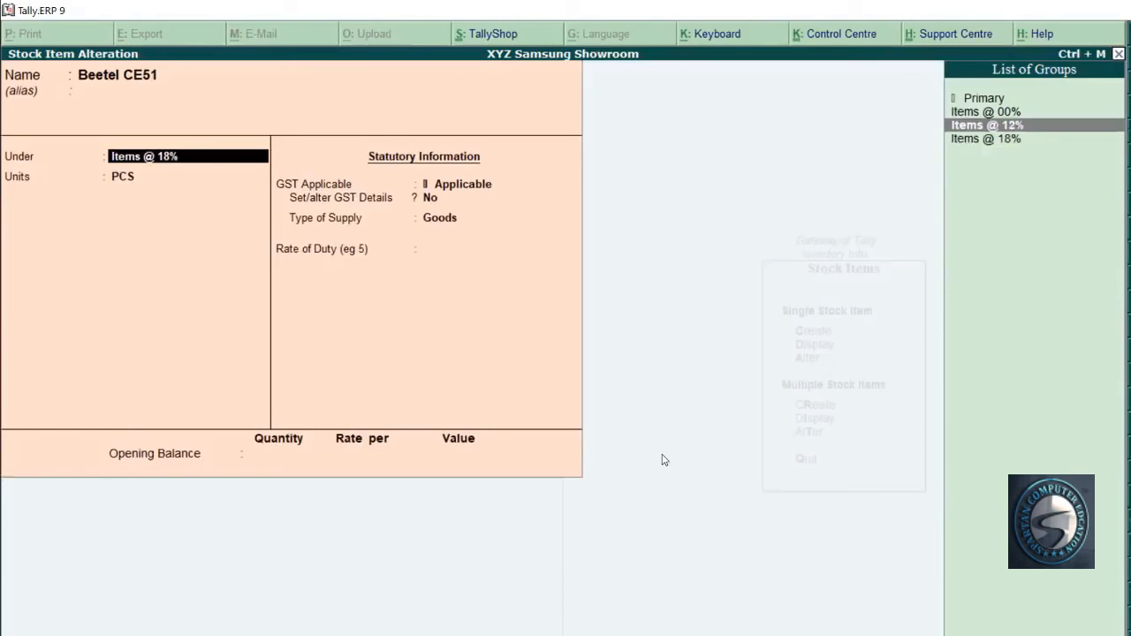
key("Return")
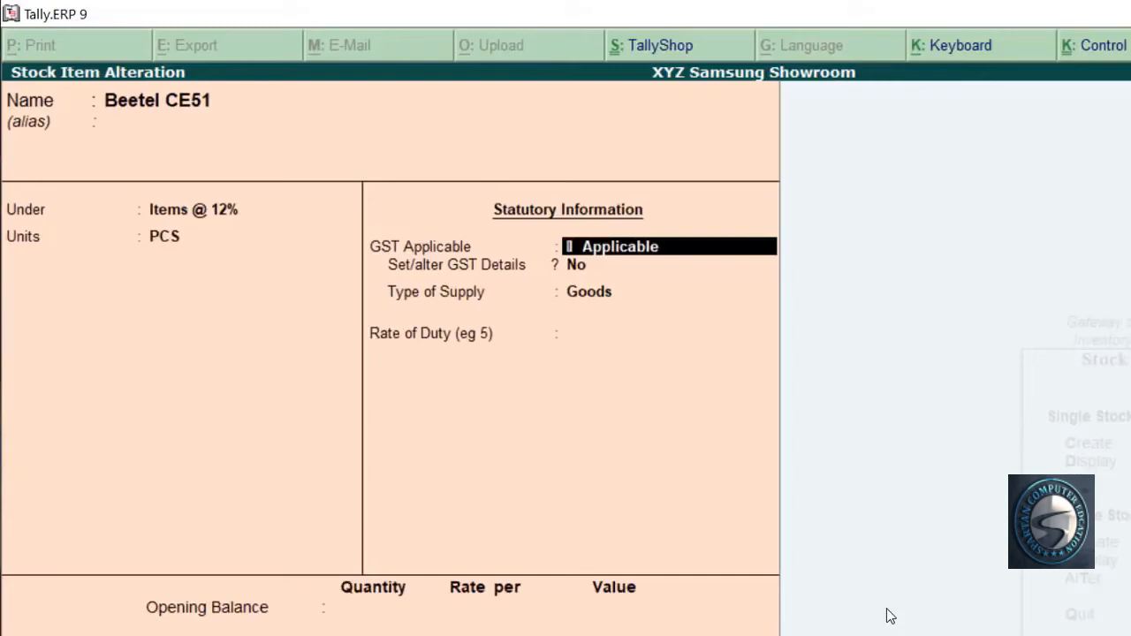
Step: Set the option to alter GST details to Yes and go through the item's HSN and tax details, keeping their values
key("Return")
type("y")
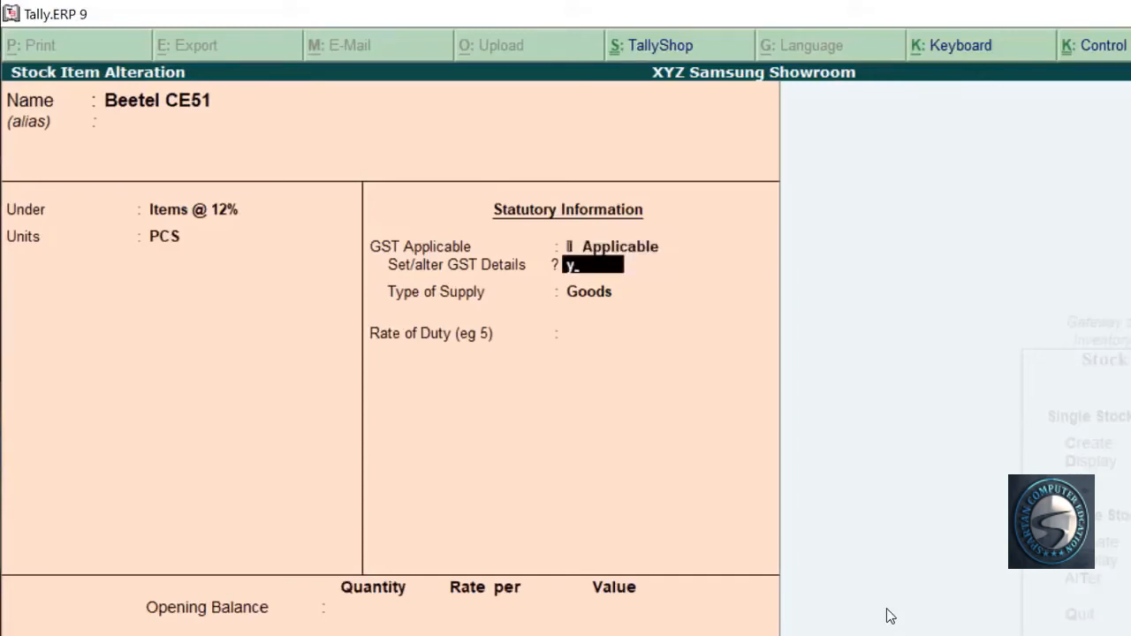
key("Return")
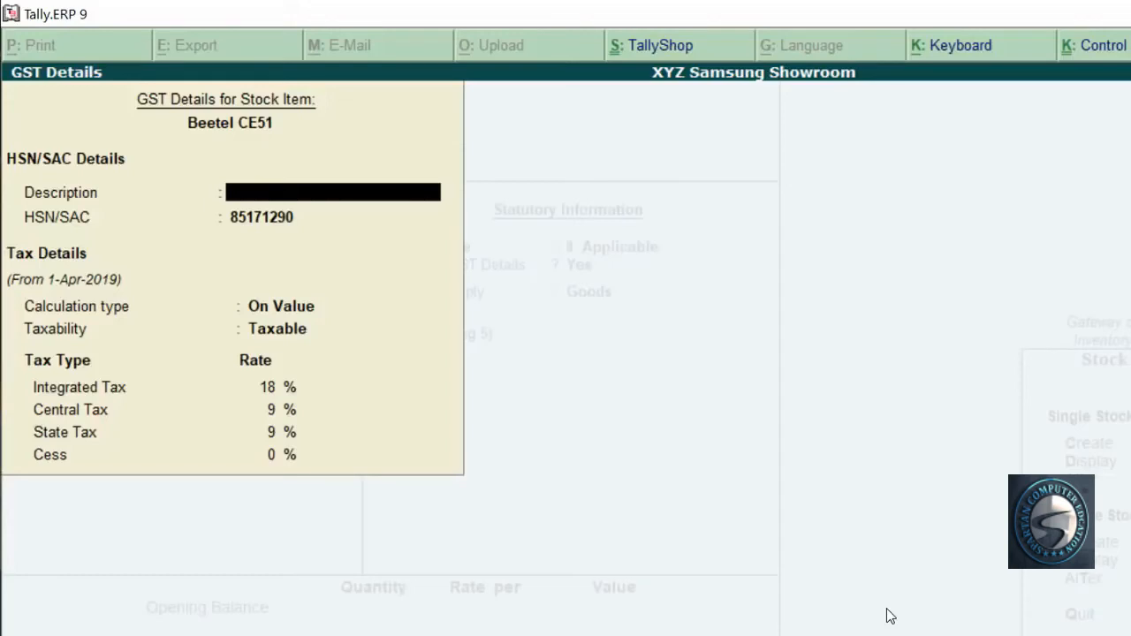
key("Return")
key("Return")
key("Return")
key("Return")
key("Return")
key("Return")
key("Return")
key("Return")
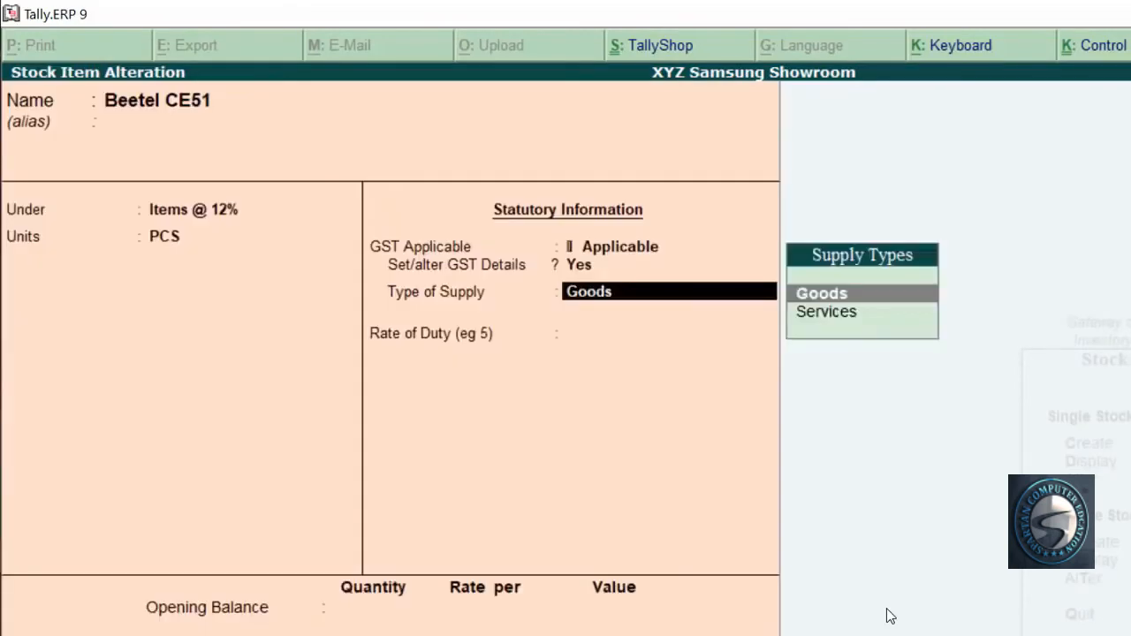
Step: Keep Goods as the type of supply, decline saving the alteration and try to delete the stock item
key("Return")
key("Return")
key("Return")
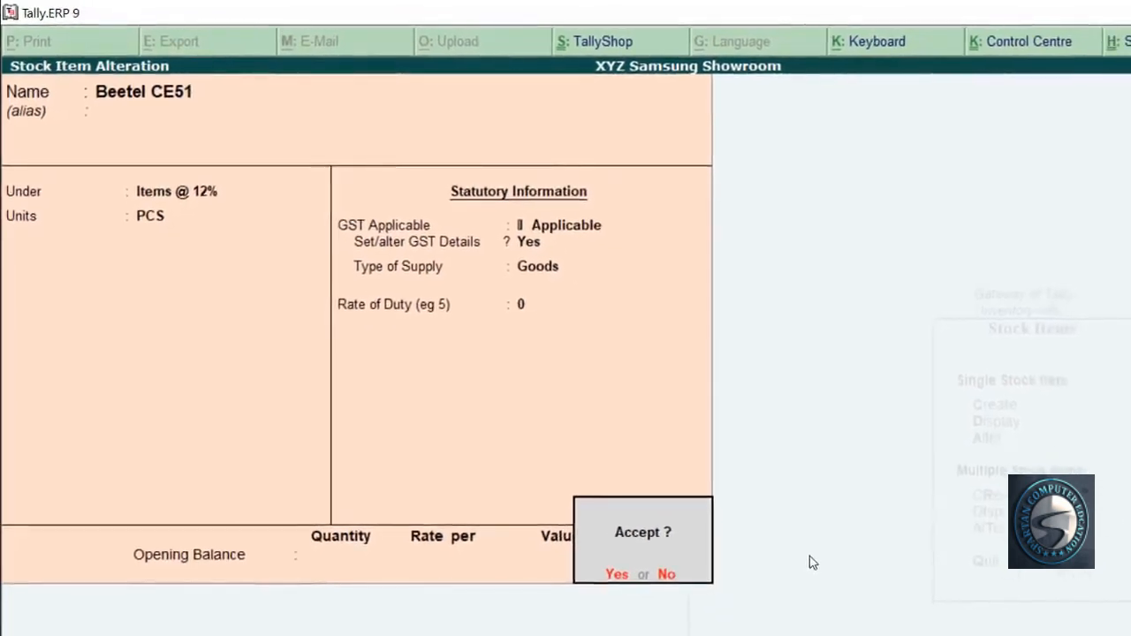
key("n")
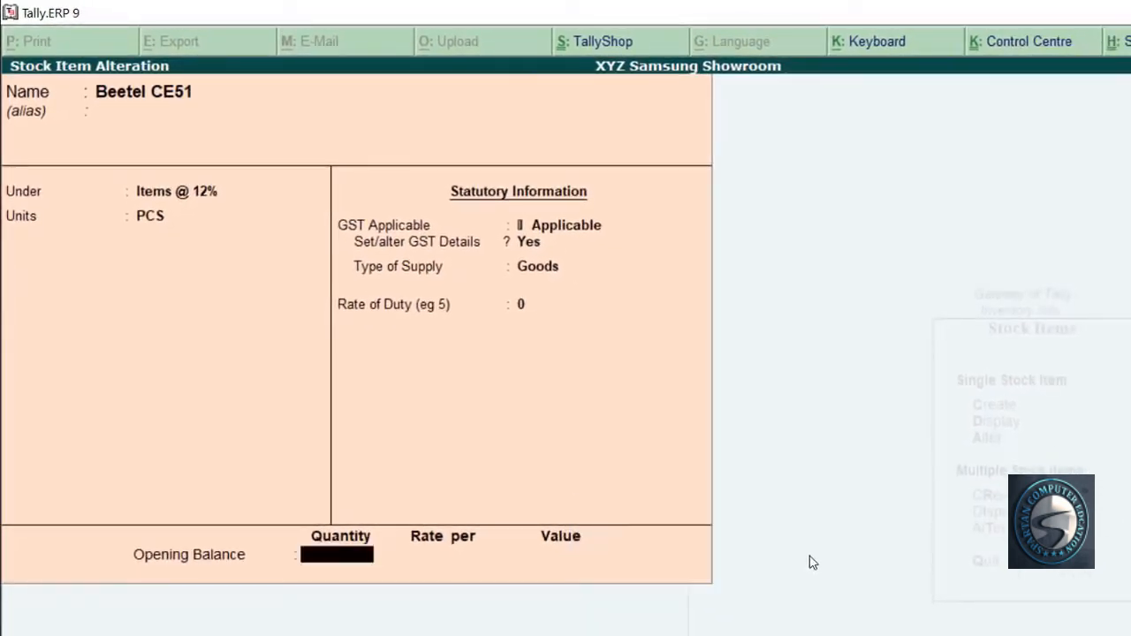
key("alt+d")
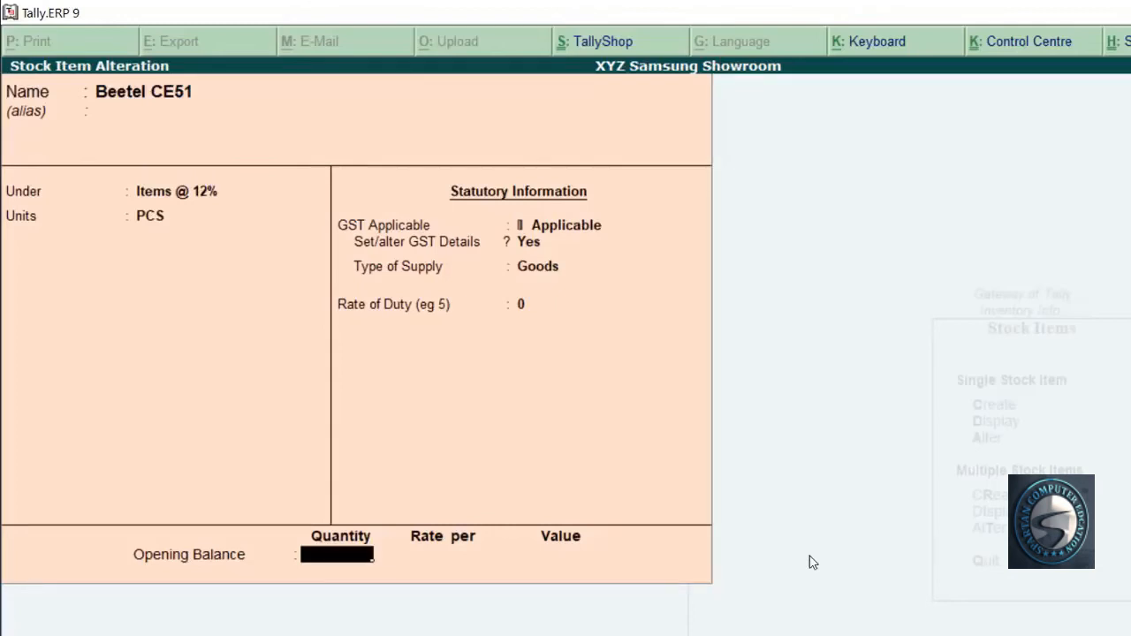
Step: Leave the stock item alteration without saving and return to the Gateway of Tally
key("Return")
key("Return")
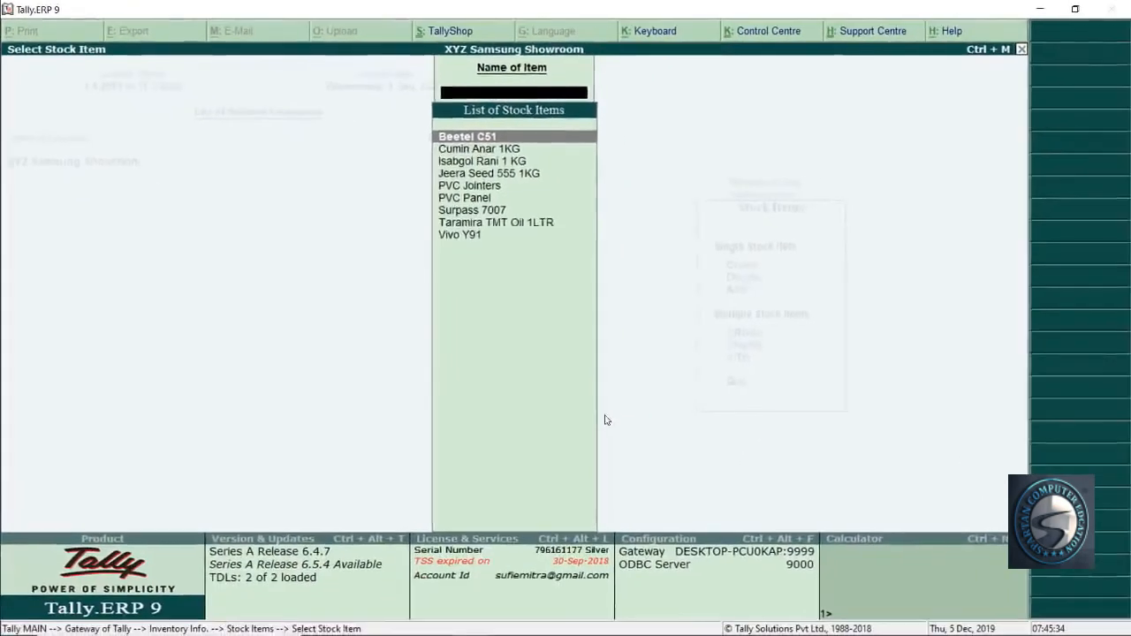
key("Escape")
key("Escape")
key("Escape")
key("Escape")
key("Escape")
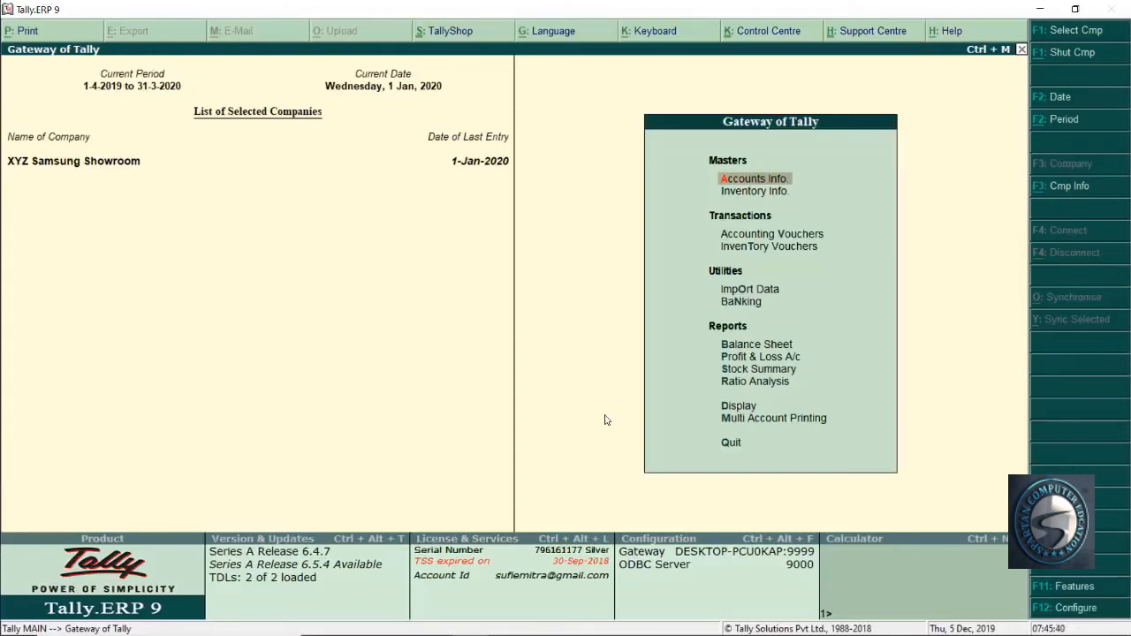
Step: Start a purchase voucher with supplier invoice number 012, keep the date 1-Jan-2020 and choose Agristar Genetic Pvt Ltd as the party
key("v")
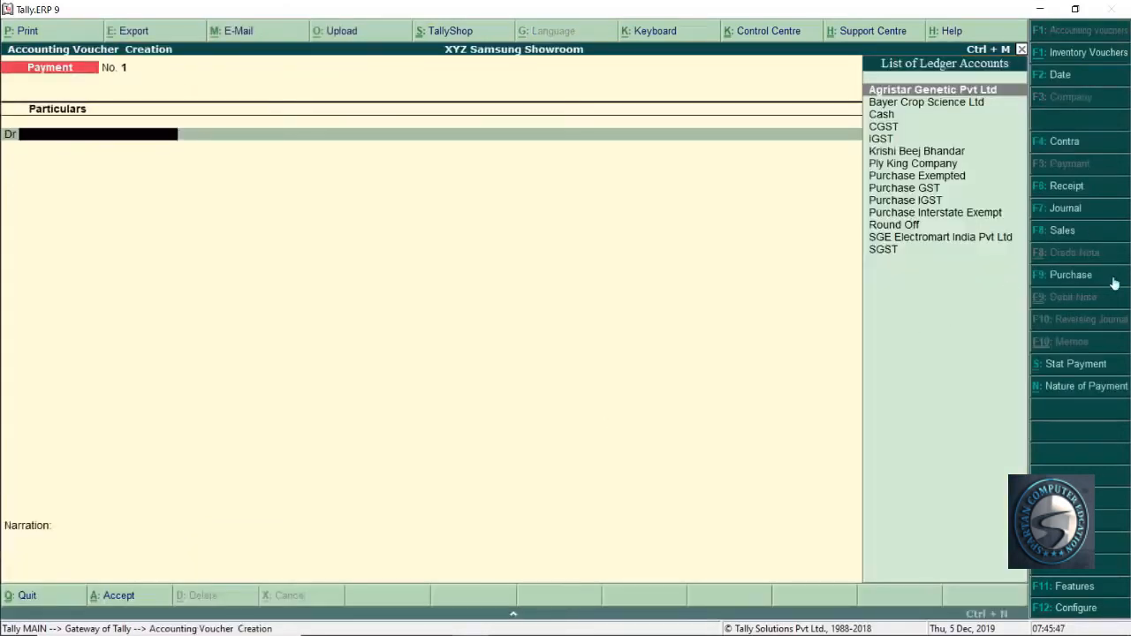
left_click(1070, 275)
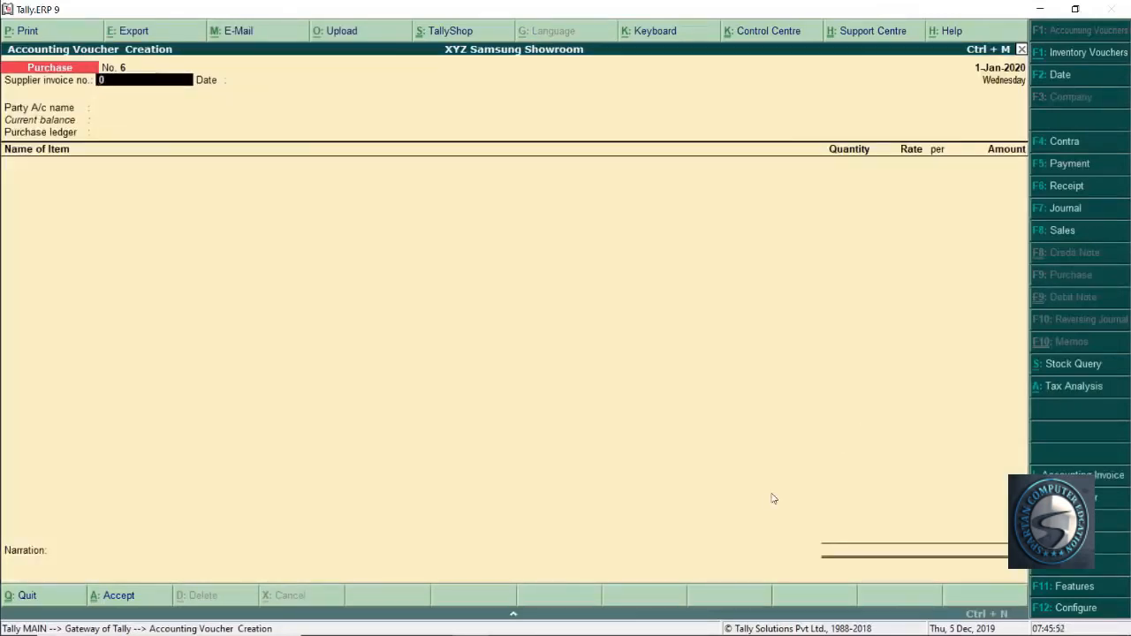
type("012")
key("Return")
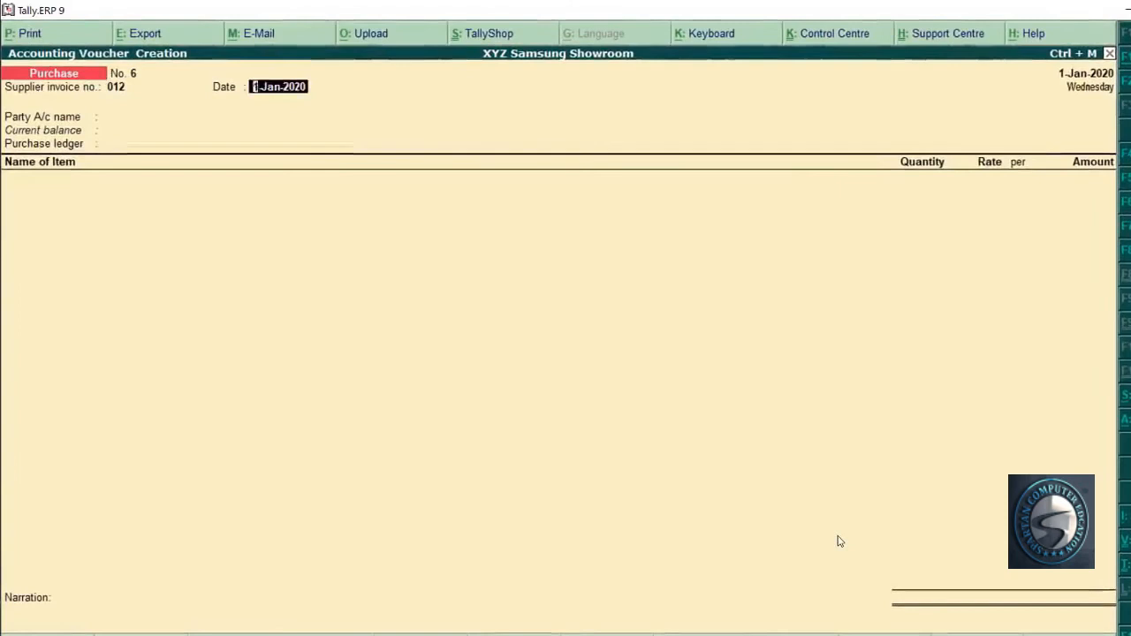
key("Return")
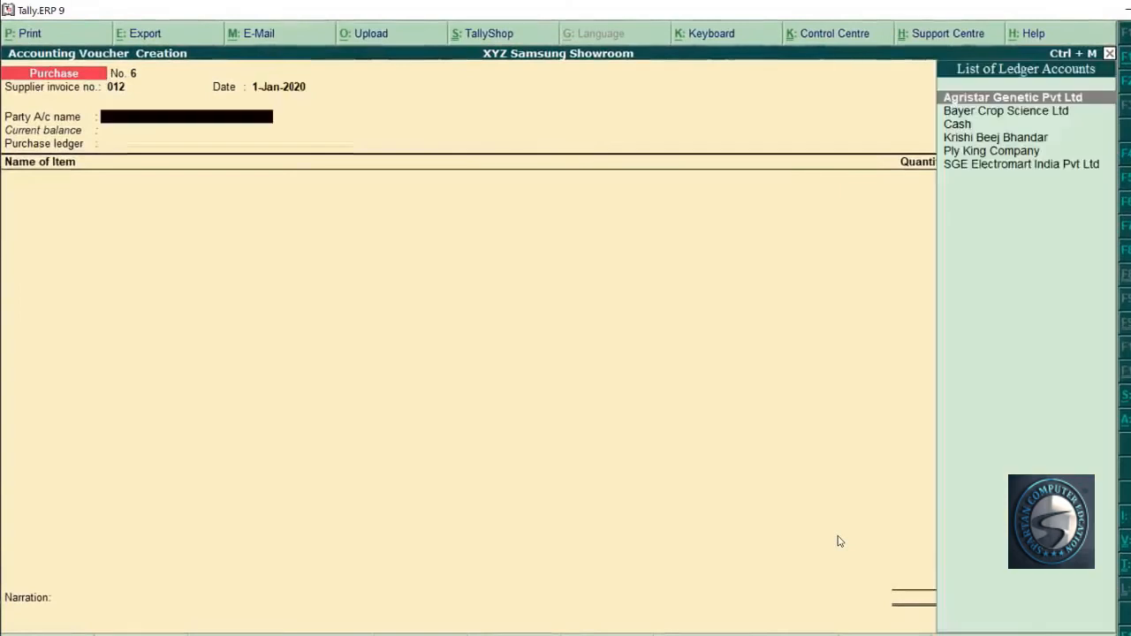
key("Return")
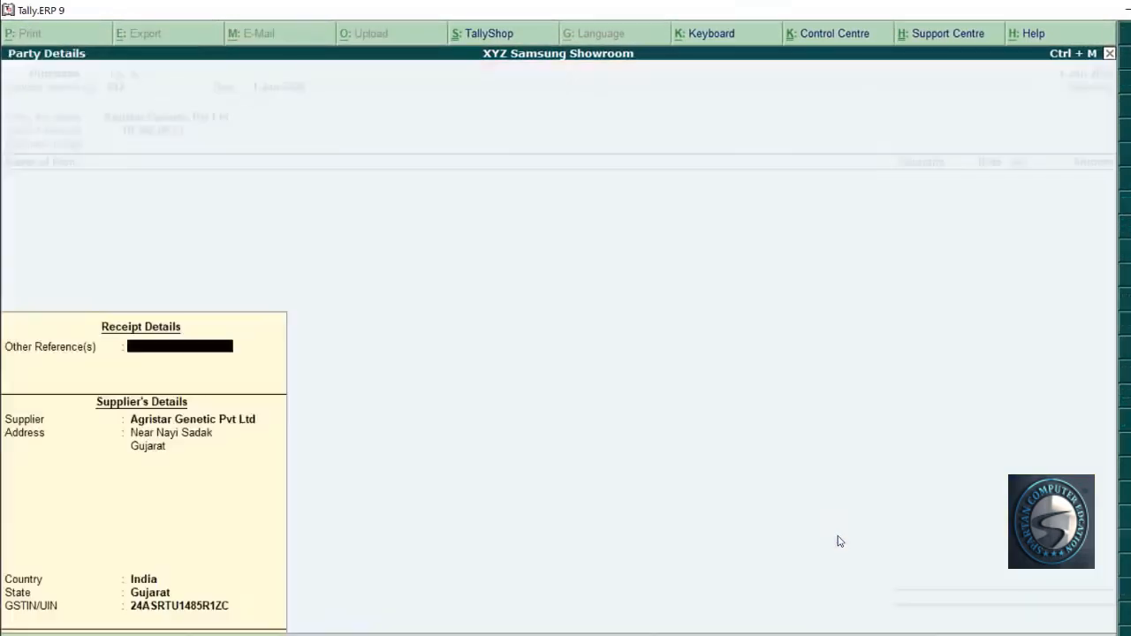
Step: Open the ledger of the party Agristar Genetic Pvt Ltd for alteration from within the purchase voucher, and quit it without changes
key("Return")
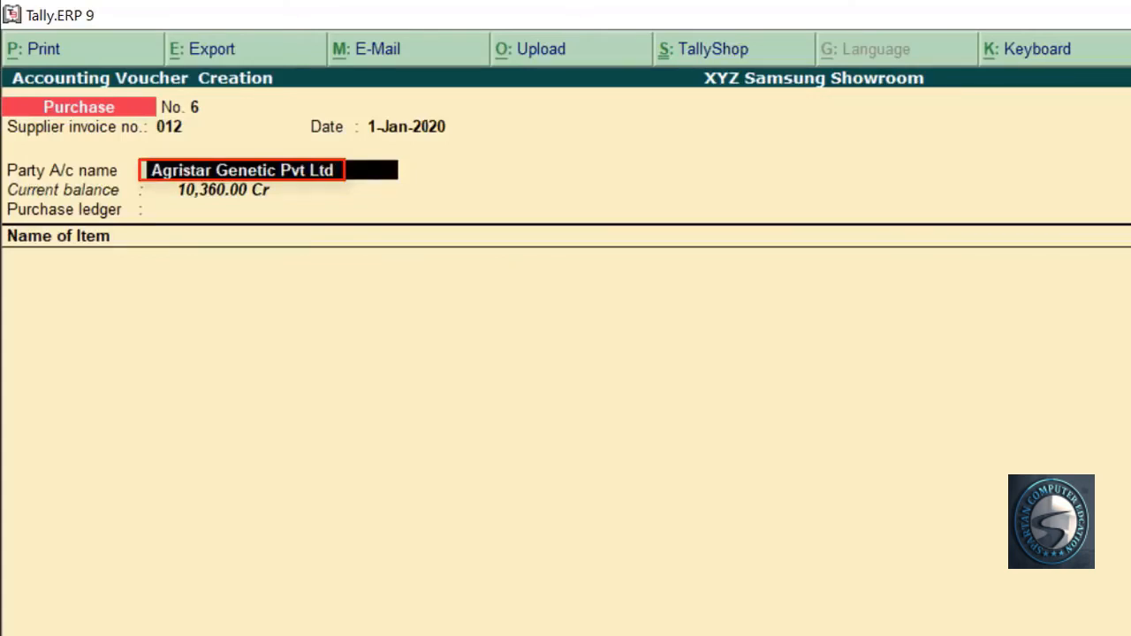
key("ctrl+Return")
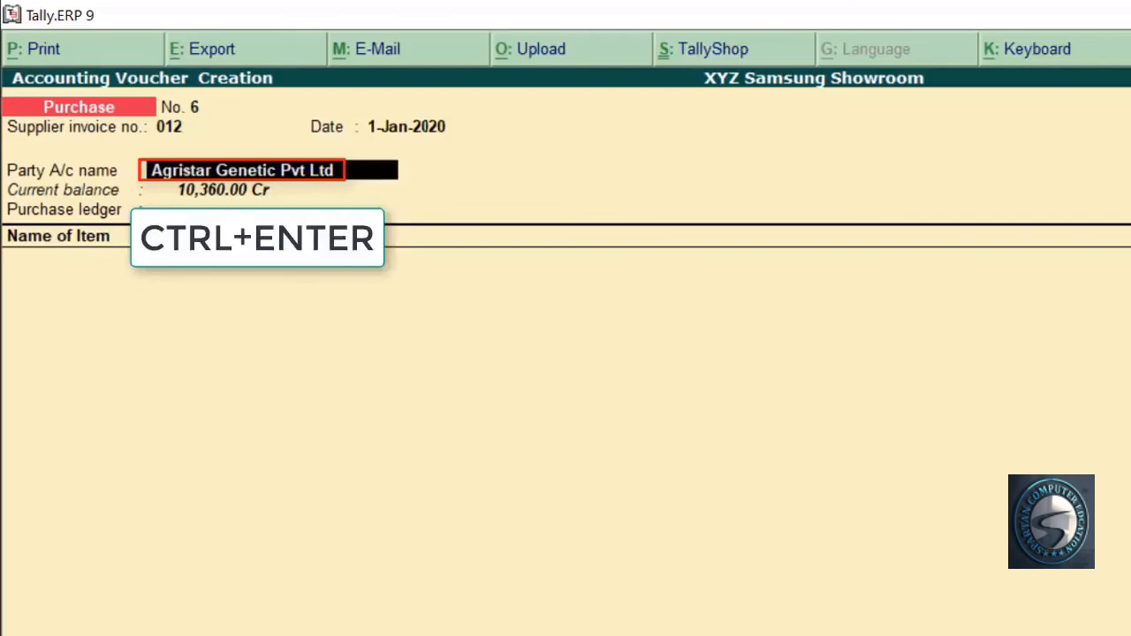
key("ctrl+Return")
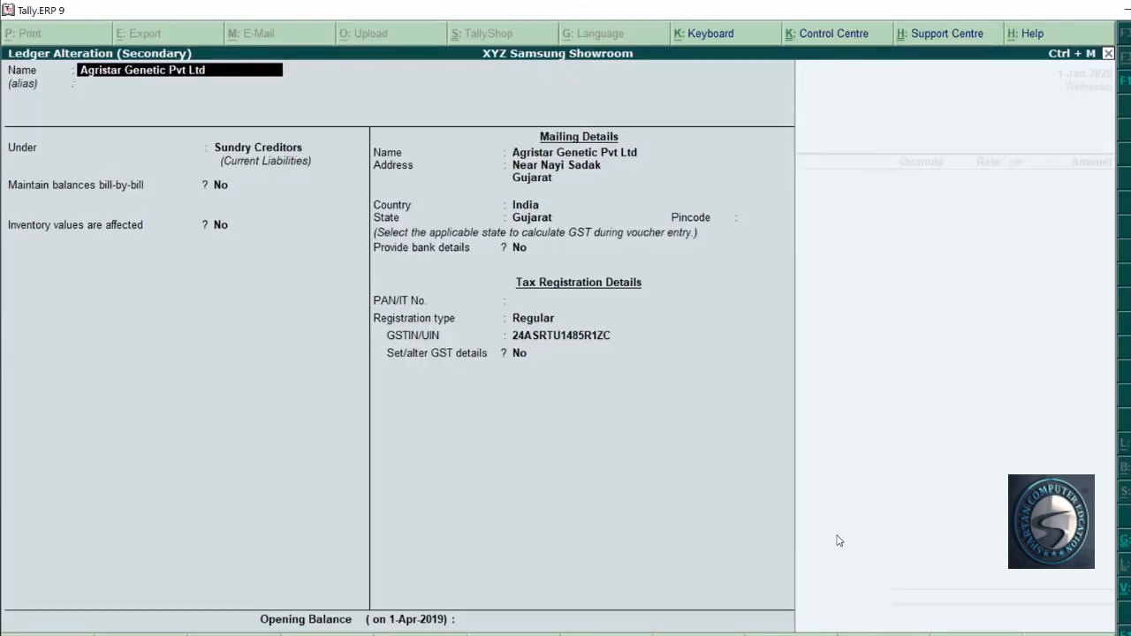
key("Escape")
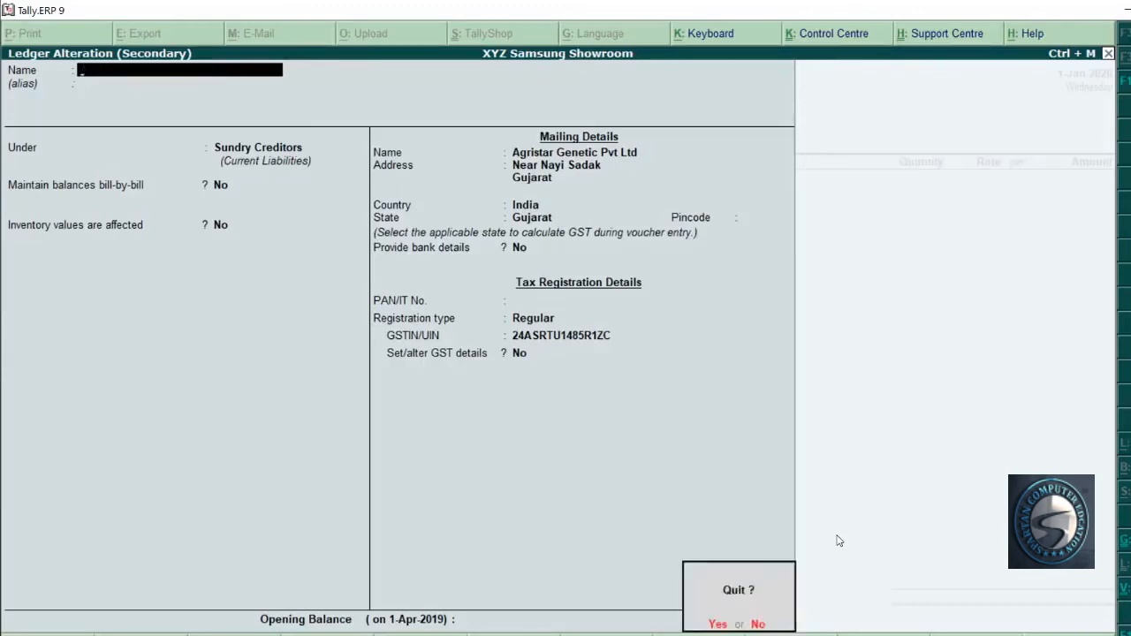
key("y")
Step: Accept the party and supplier details, and choose Purchase Exempted as the purchase ledger
key("Return")
key("Return")
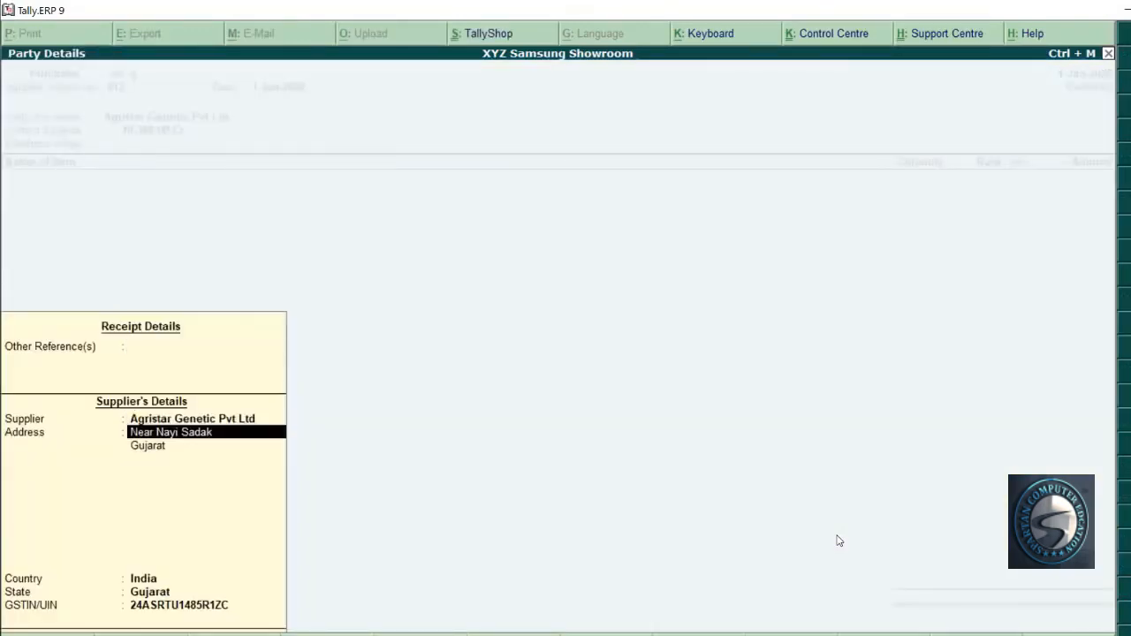
key("ctrl+a")
key("Return")
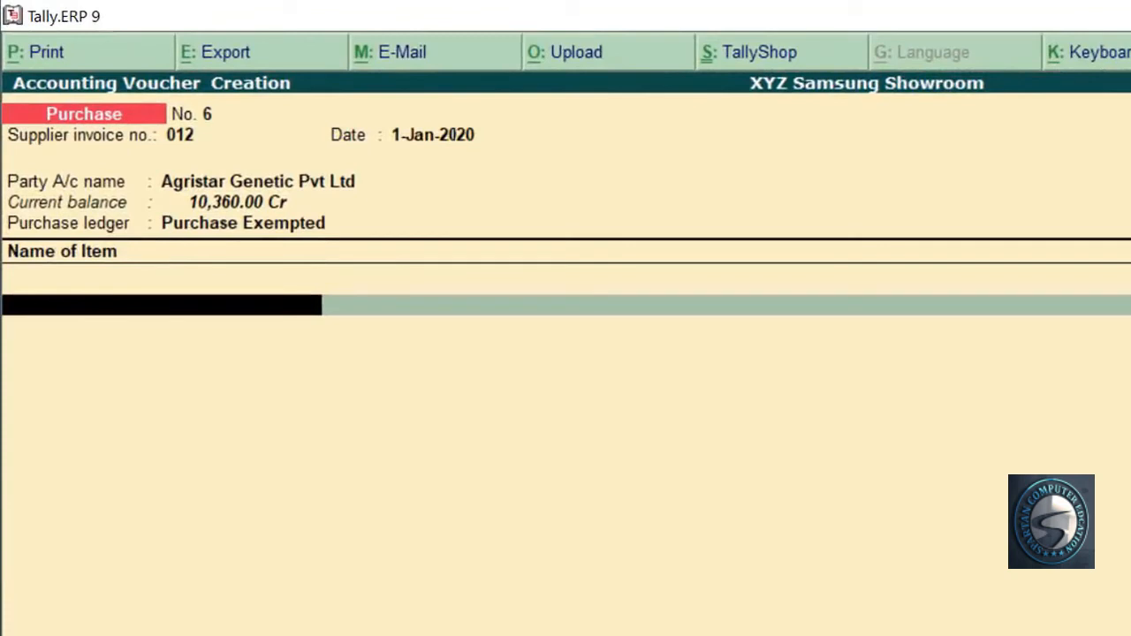
Step: Open the Purchase Exempted ledger for alteration from the voucher's purchase ledger field, and quit it without changes
key("BackSpace")
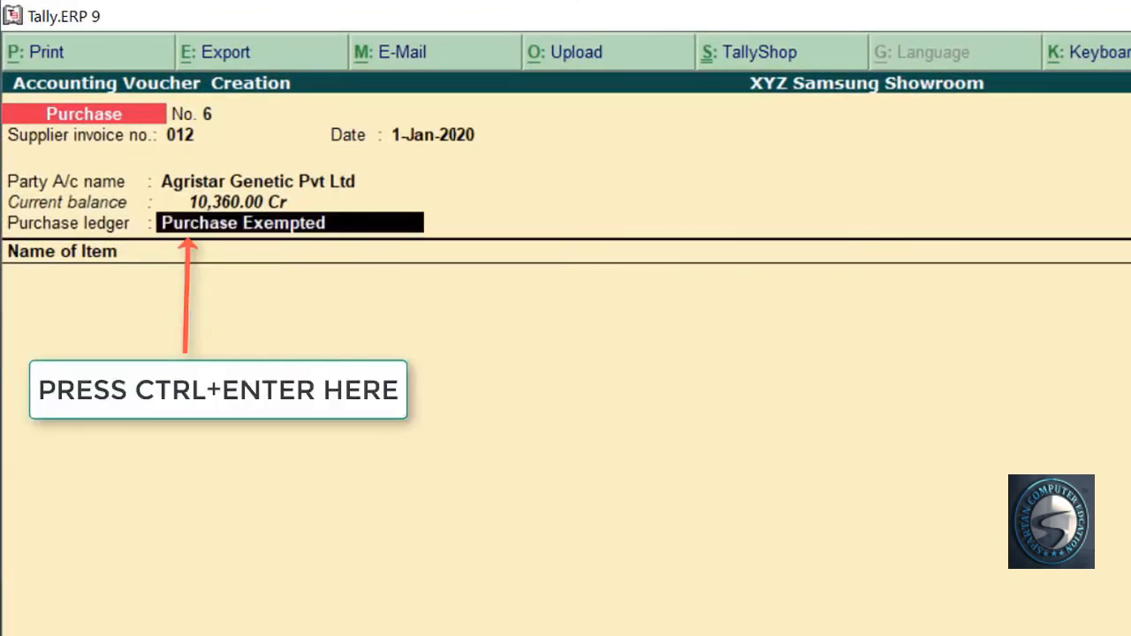
key("ctrl+Return")
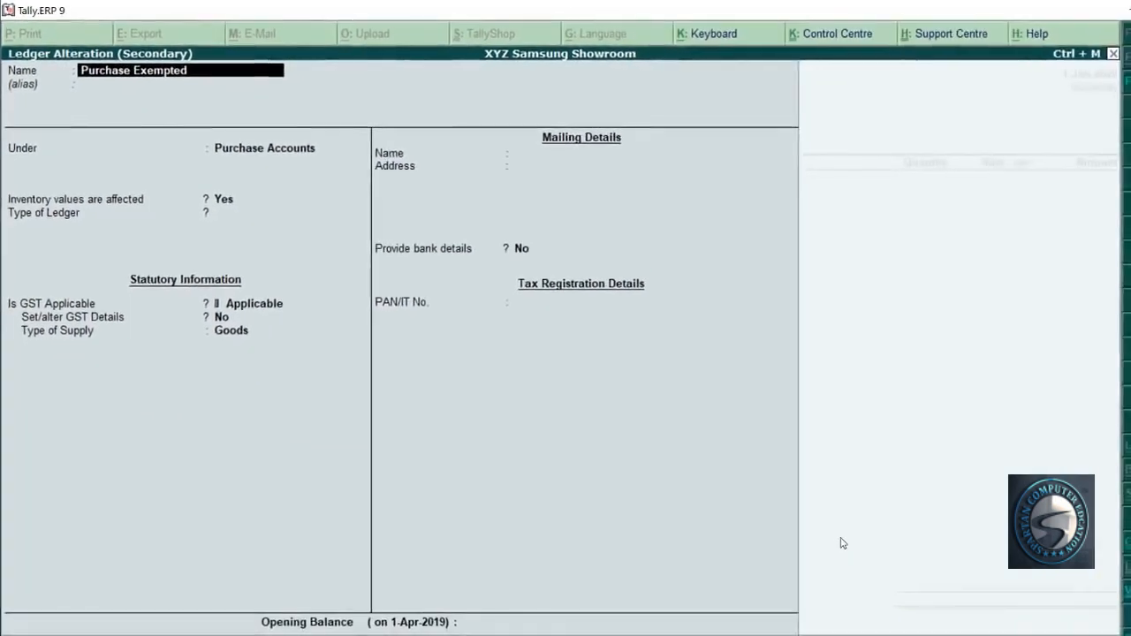
key("Escape")
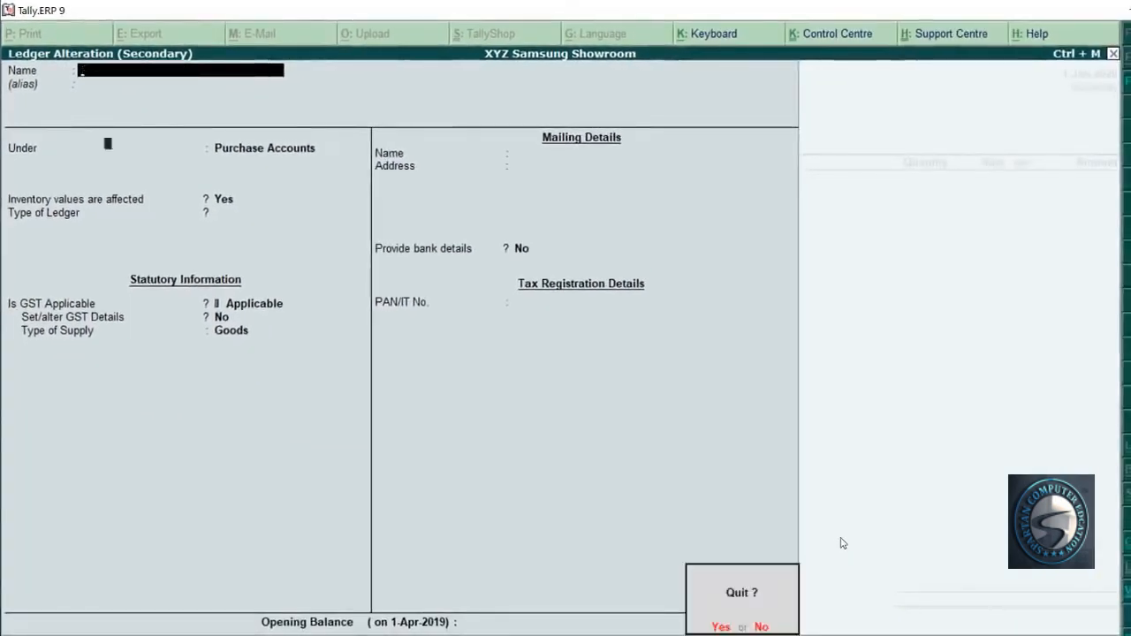
key("y")
key("Return")
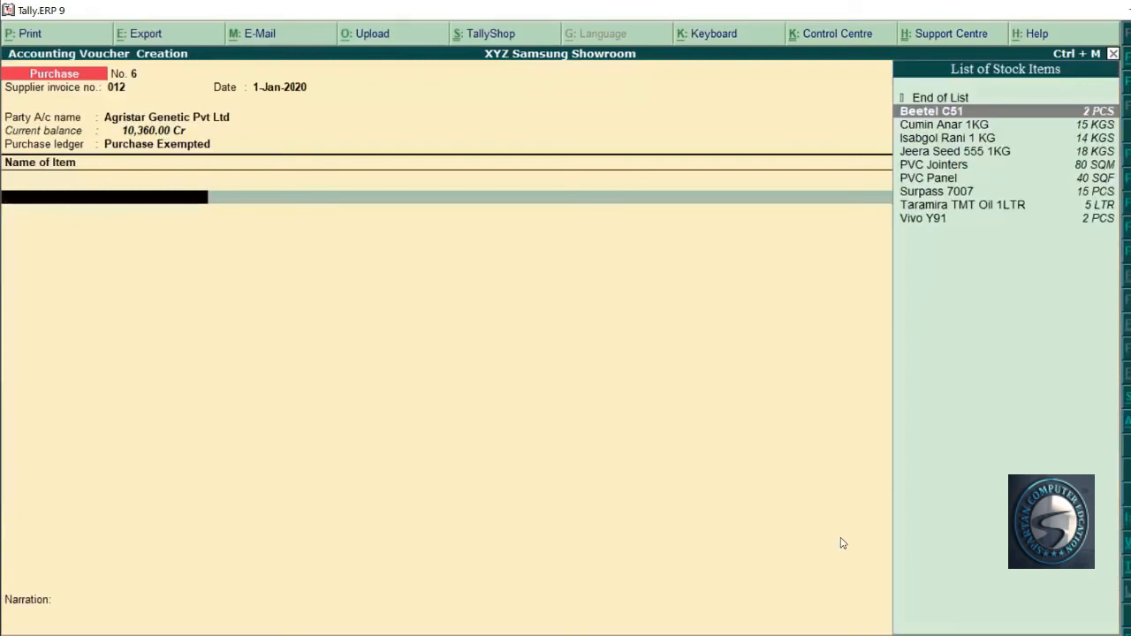
Step: Choose Beetel C51 as the item, open and accept its stock item alteration from the voucher, and leave the voucher unsaved
key("Return")
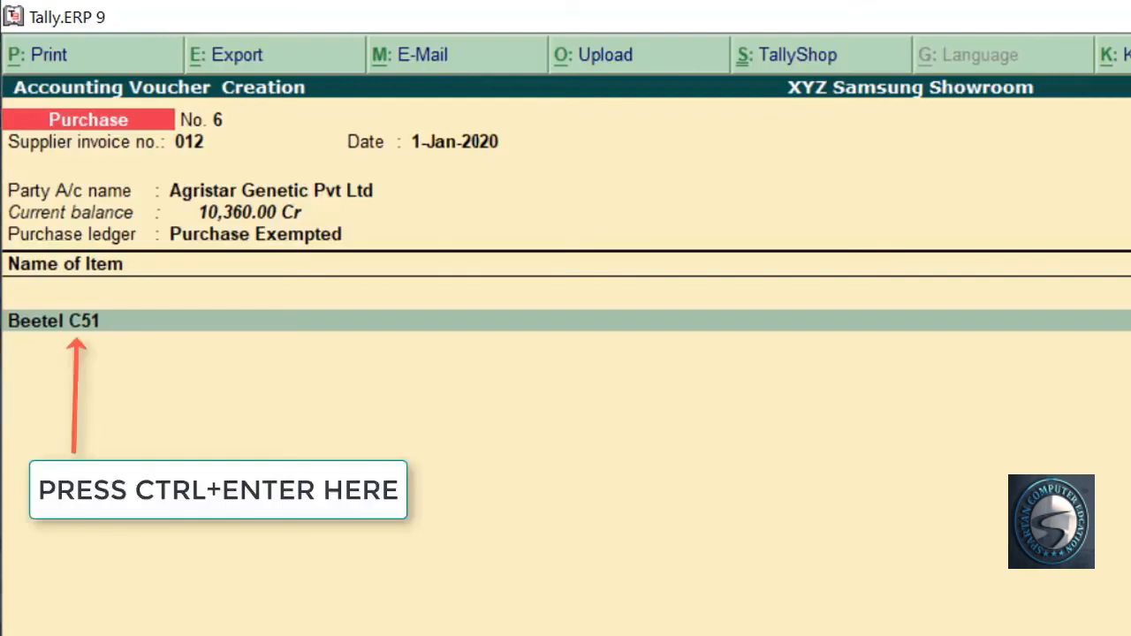
key("BackSpace")
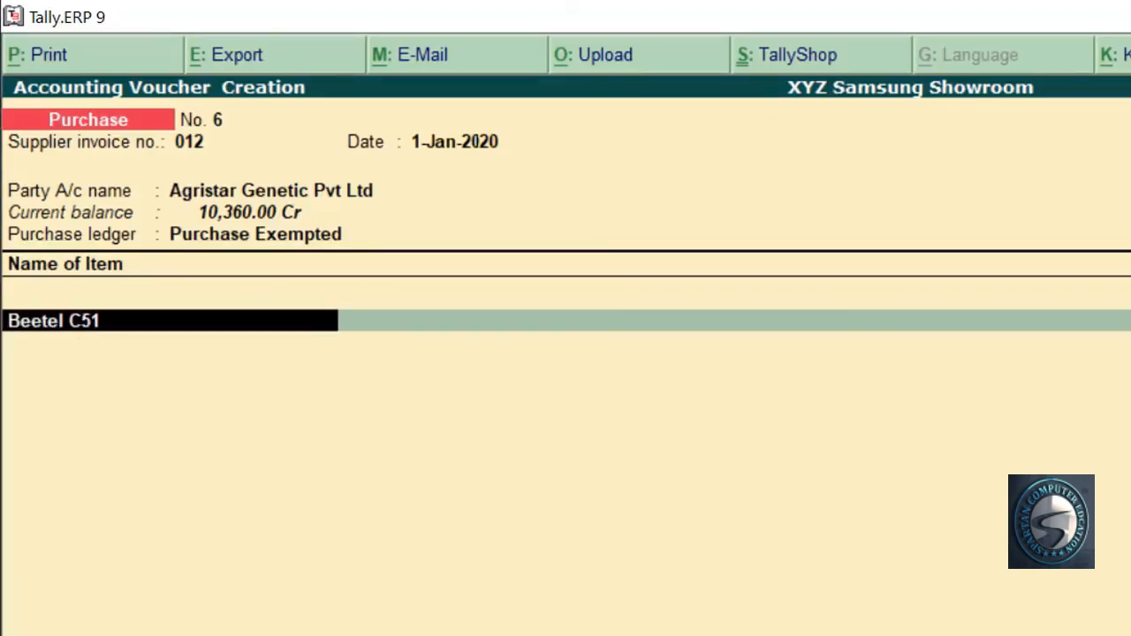
key("ctrl+Return")
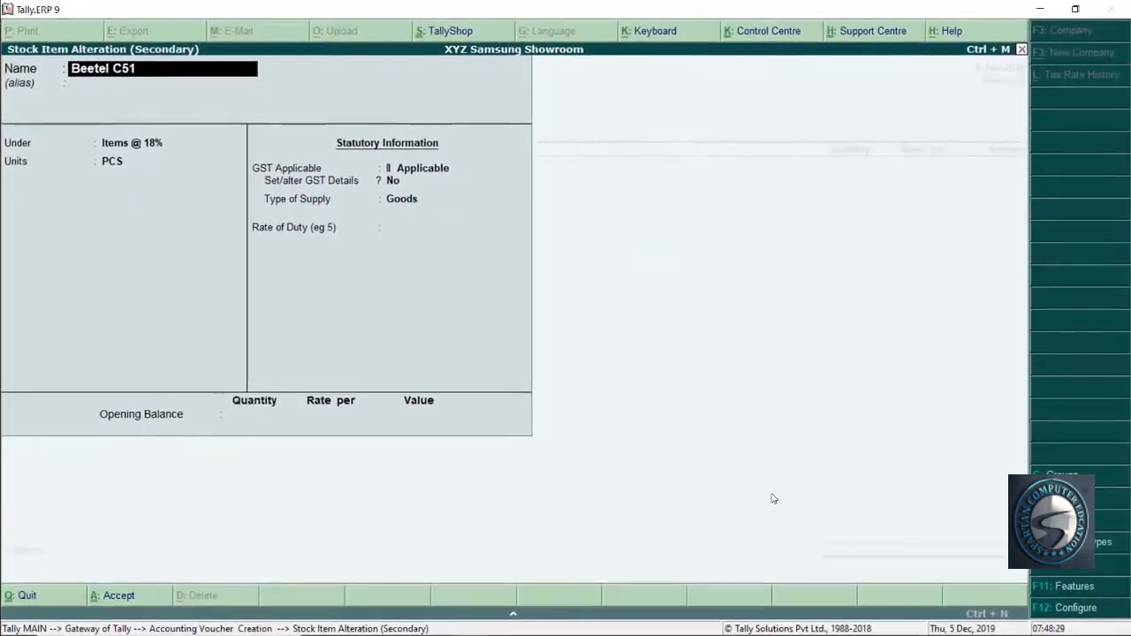
key("ctrl+a")
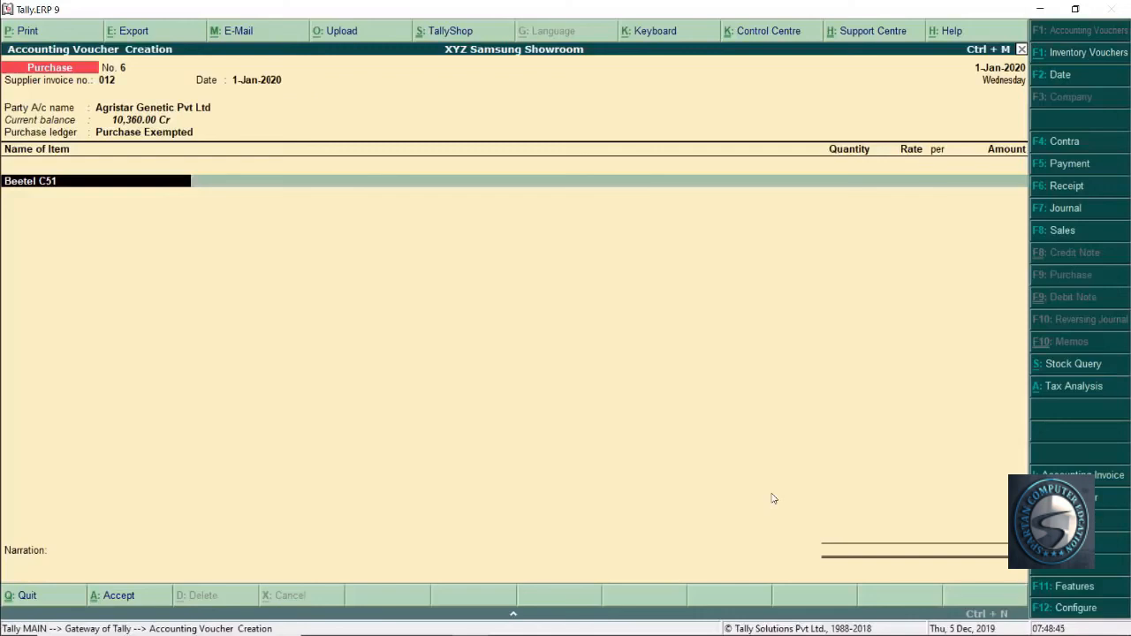
key("Escape")
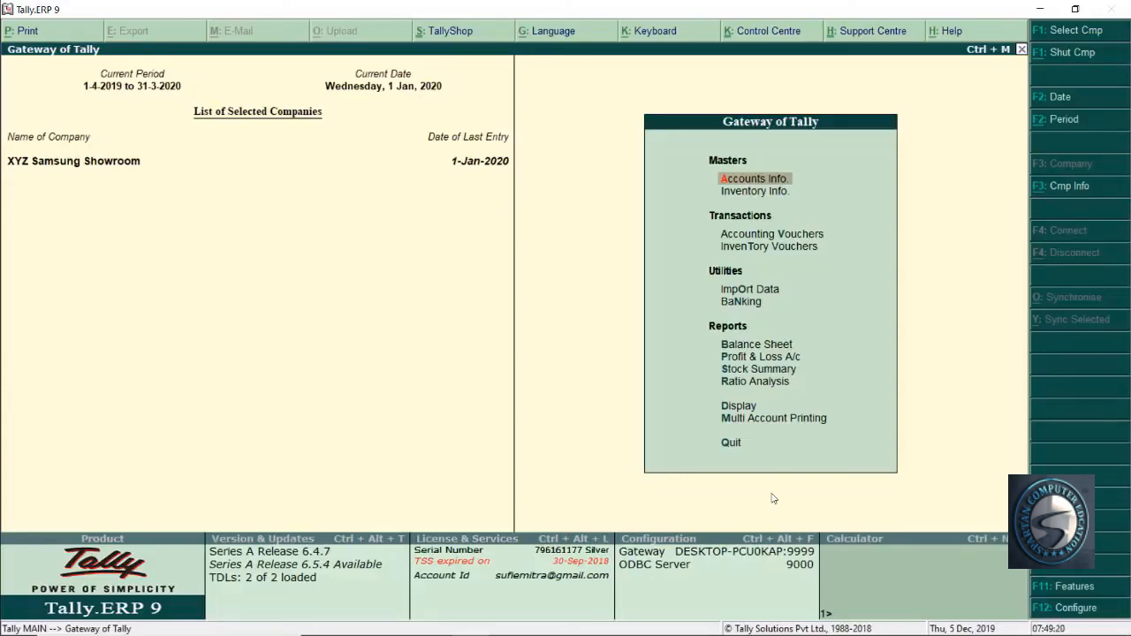
Step: Open the January purchase voucher of Ply King Company for alteration from the Purchase Register
key("d")
key("a")
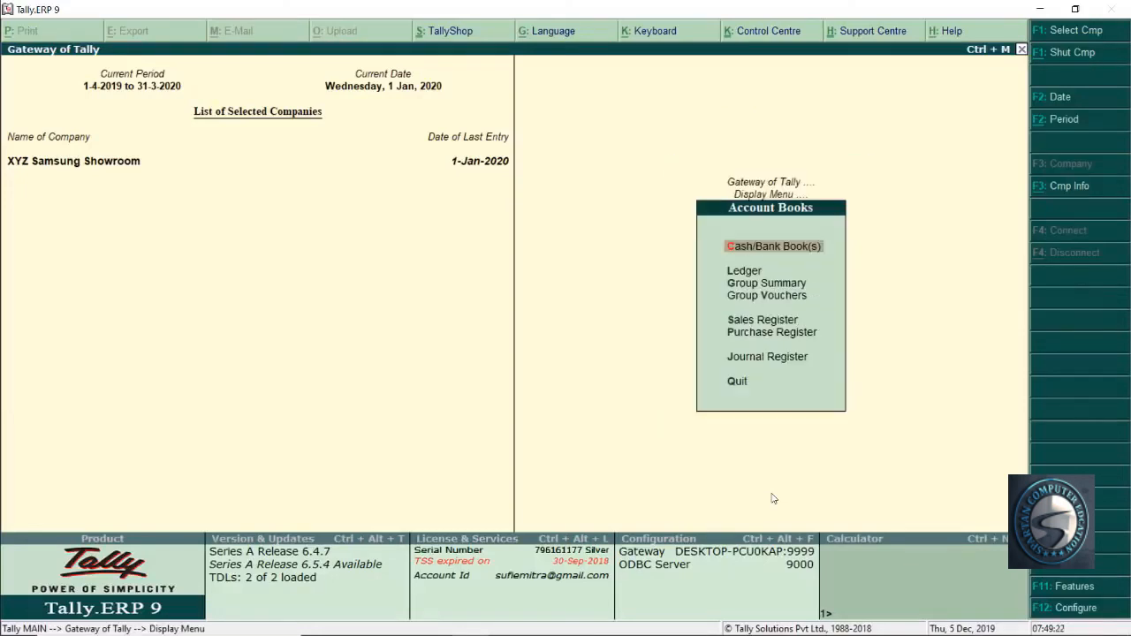
key("u")
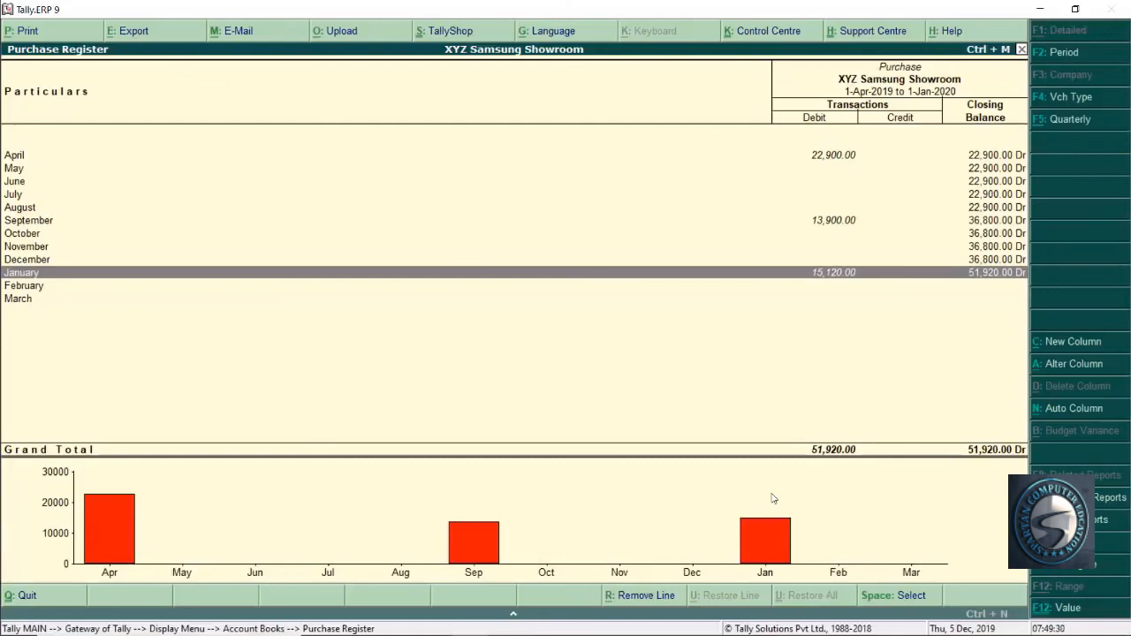
key("Return")
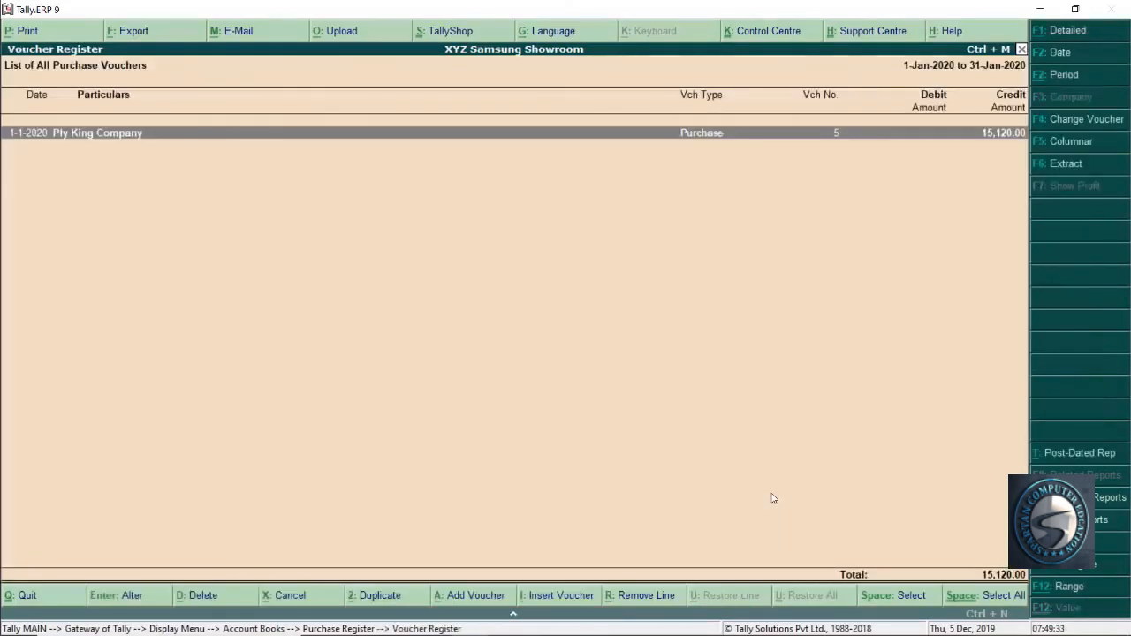
key("Return")
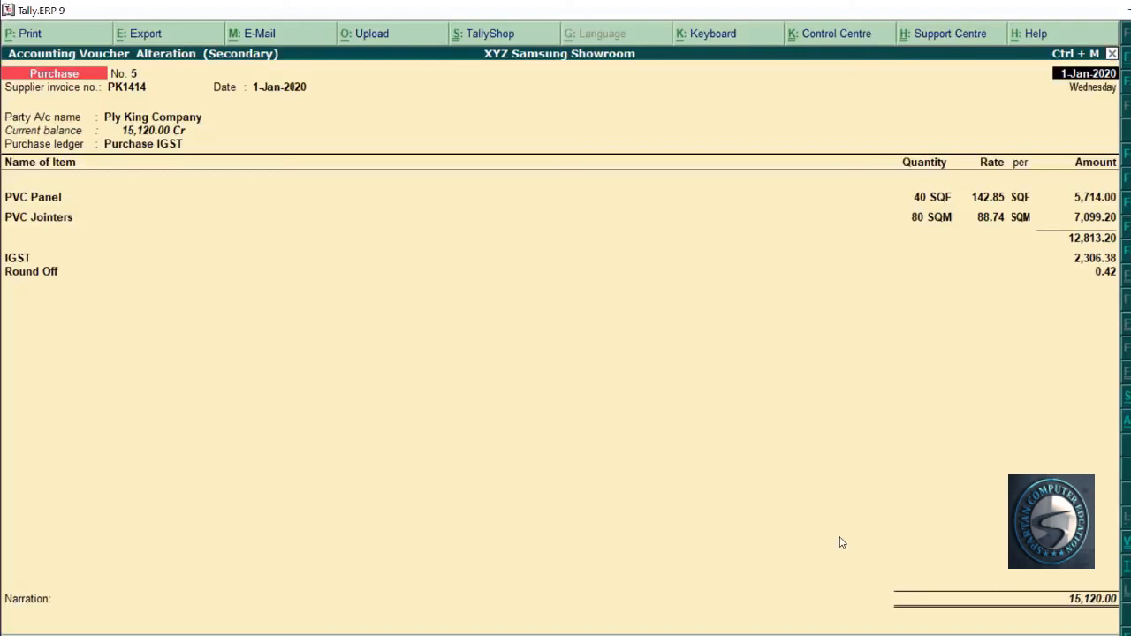
Step: Keep the voucher's date, supplier invoice number, party, supplier details and purchase ledger, and go to the PVC Panel quantity
key("Return")
key("Return")
key("Return")
key("Return")
key("Return")
key("Return")
key("Return")
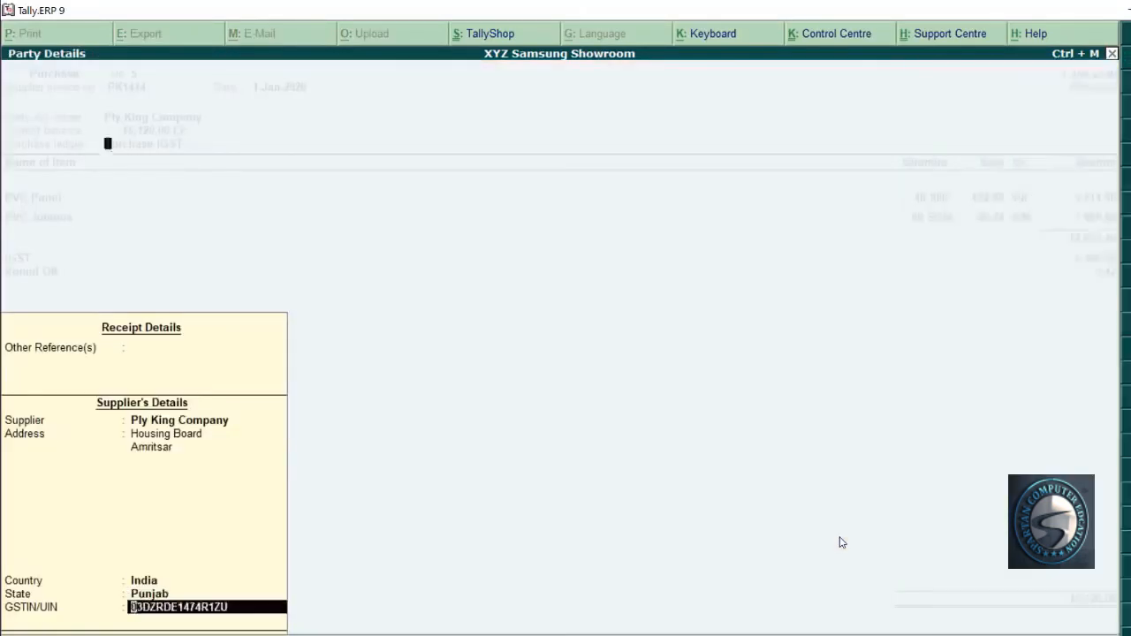
key("Return")
key("Return")
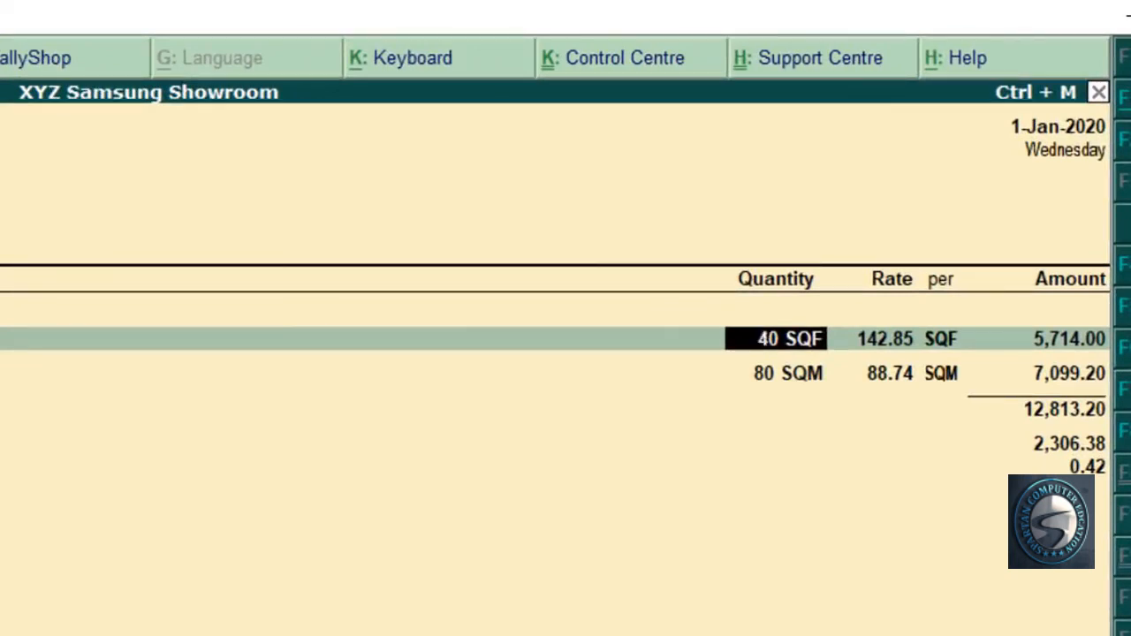
Step: Set the PVC Panel quantity to 50 SQF and its rate to 150.65 per SQF
type("50")
key("Return")
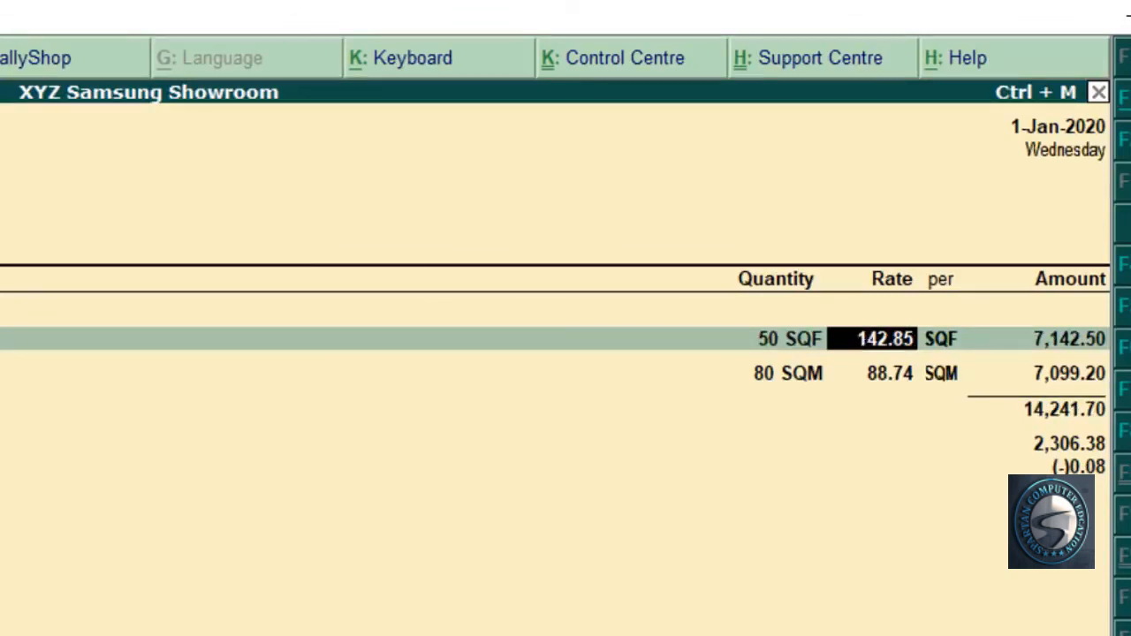
type("150.")
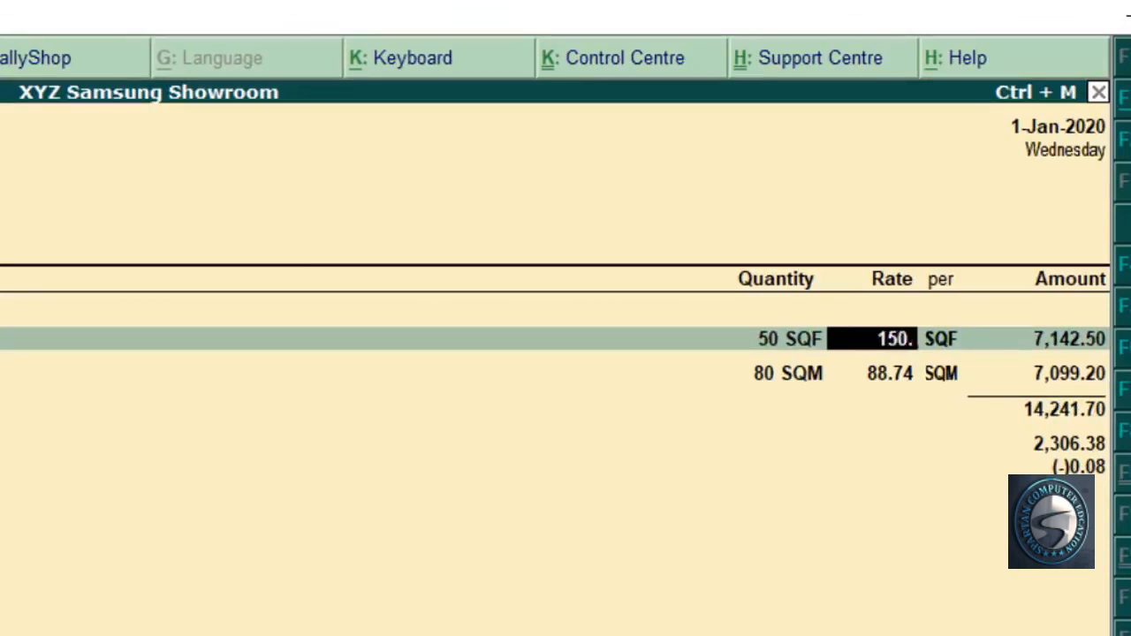
type("65")
key("Return")
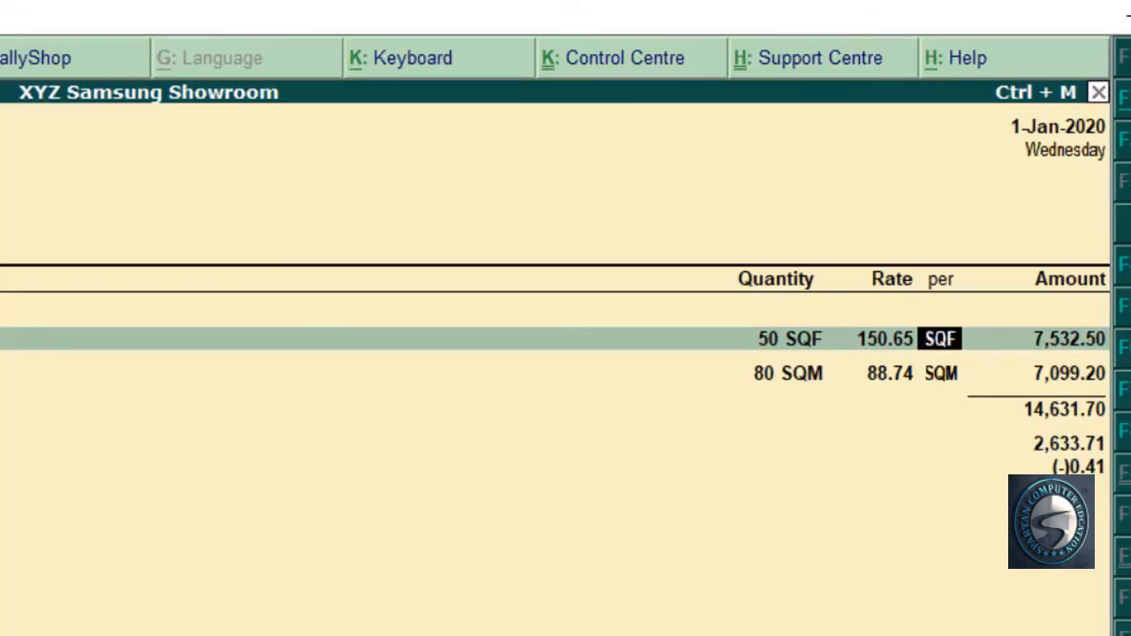
key("Return")
key("Return")
key("Return")
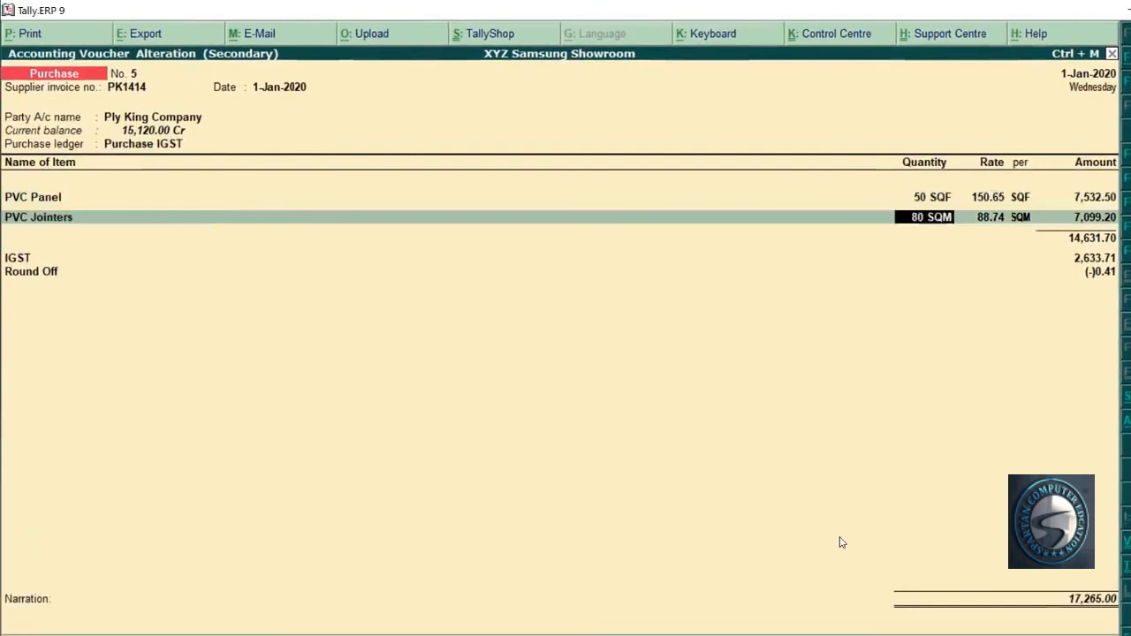
Step: Go through the PVC Jointers line, IGST, Round Off and narration, keeping their values, up to accepting the voucher
key("Return")
key("Return")
key("Return")
key("Return")
key("Return")
key("Return")
key("Return")
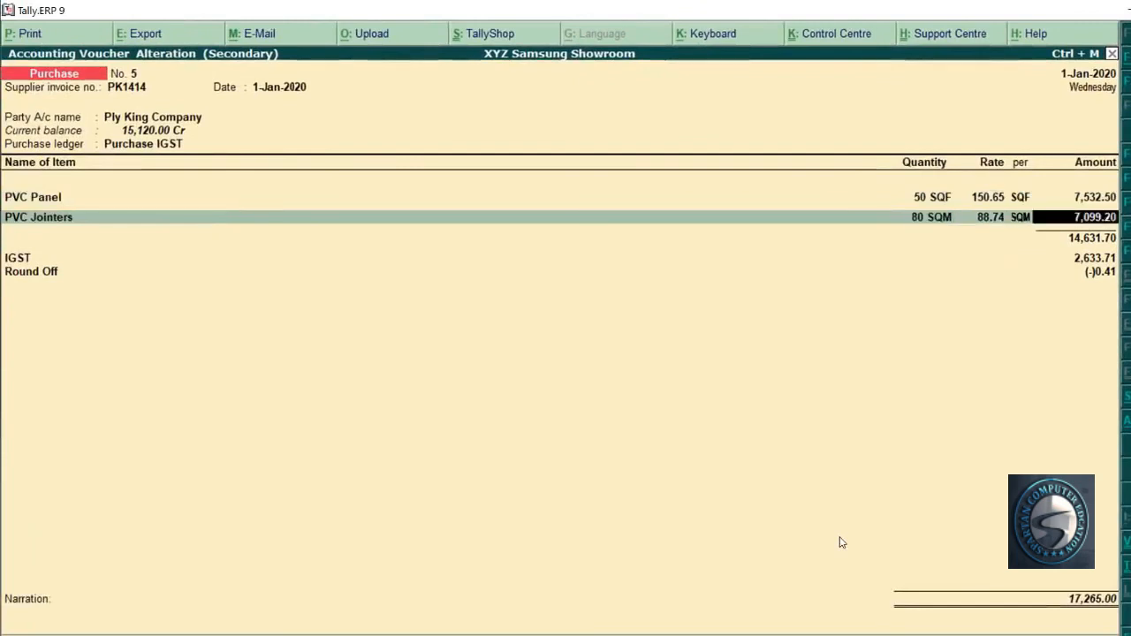
key("Return")
key("Return")
key("Return")
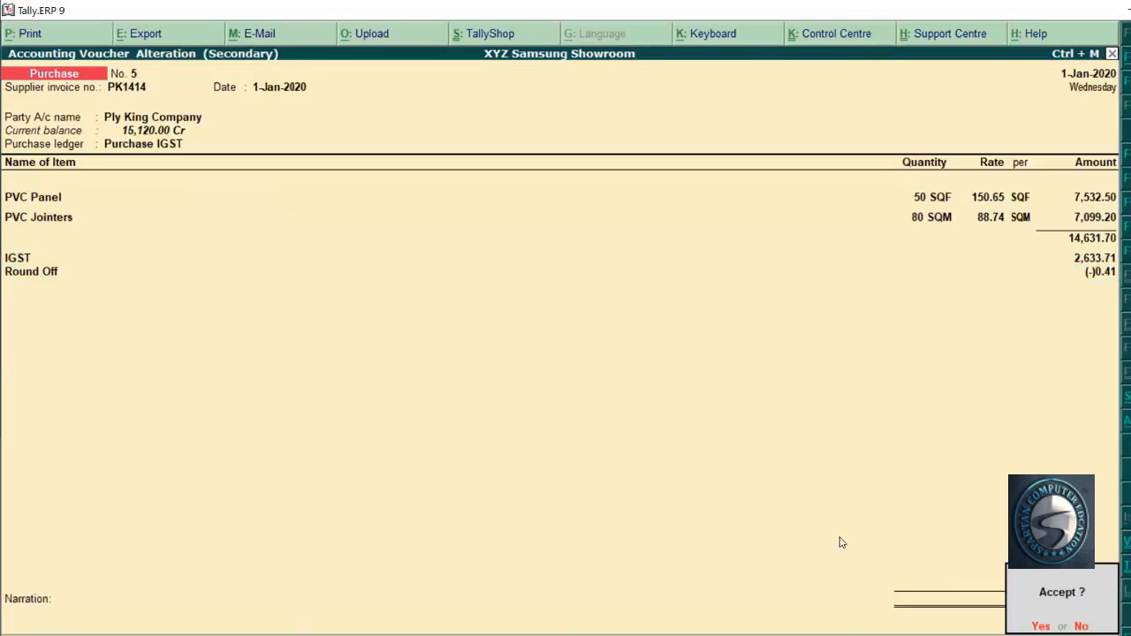
Step: Decline saving the altered voucher, request deletion of the voucher and decline the deletion
key("Escape")
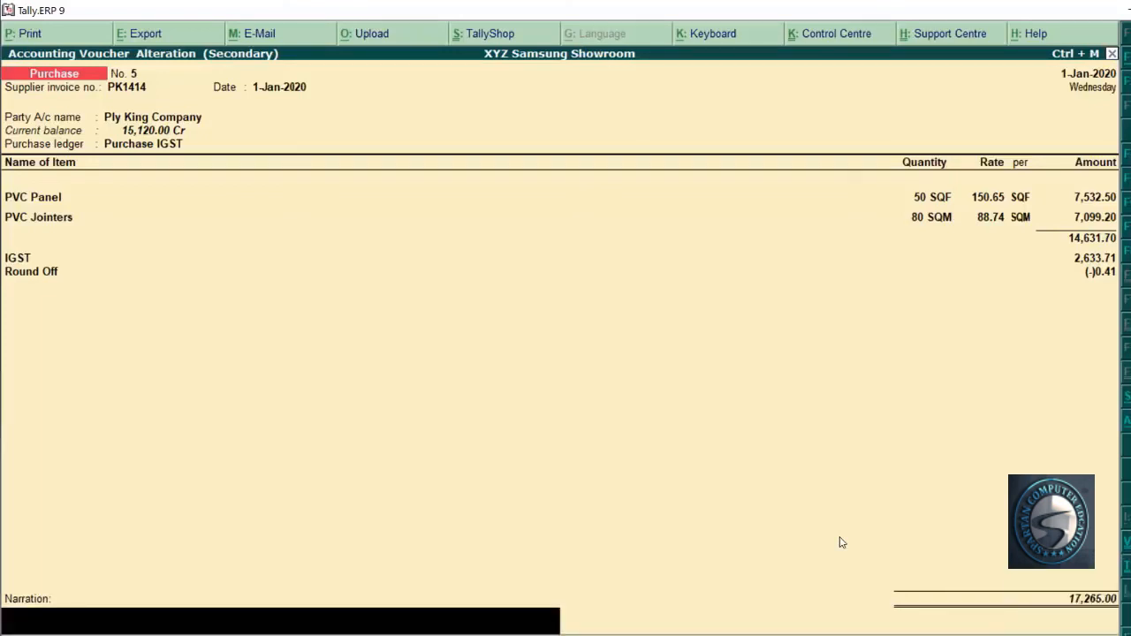
key("alt+d")
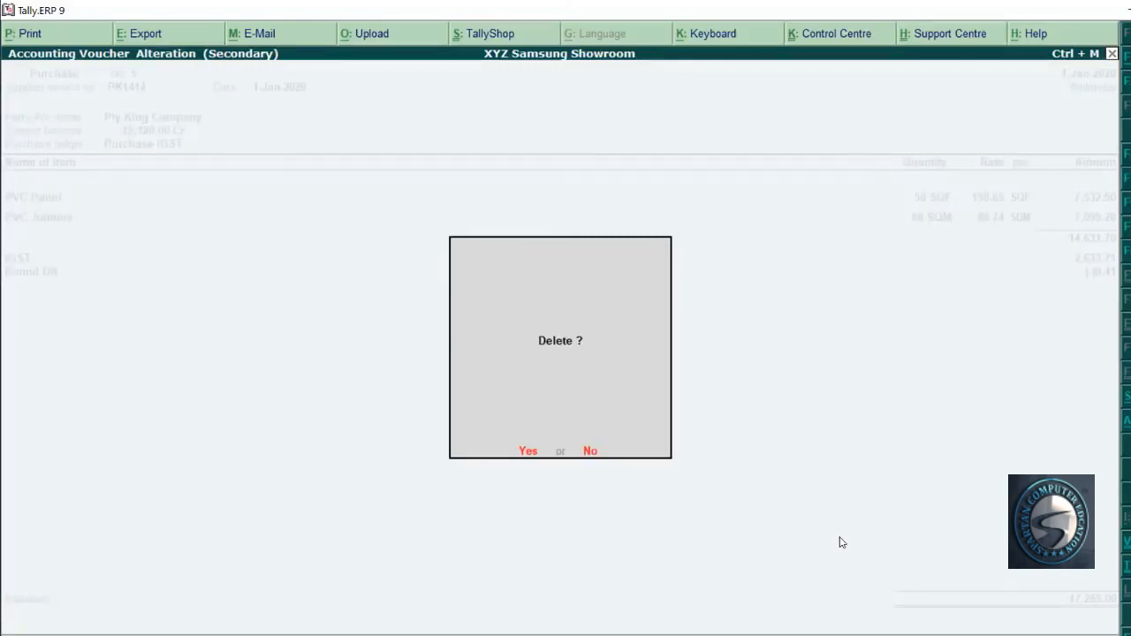
key("n")
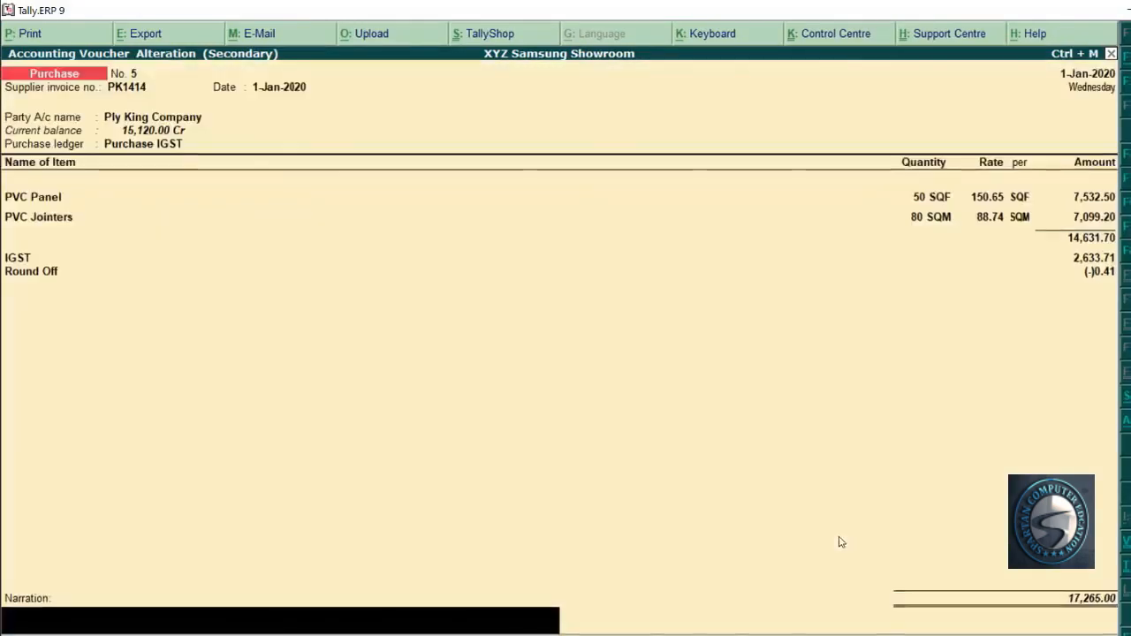